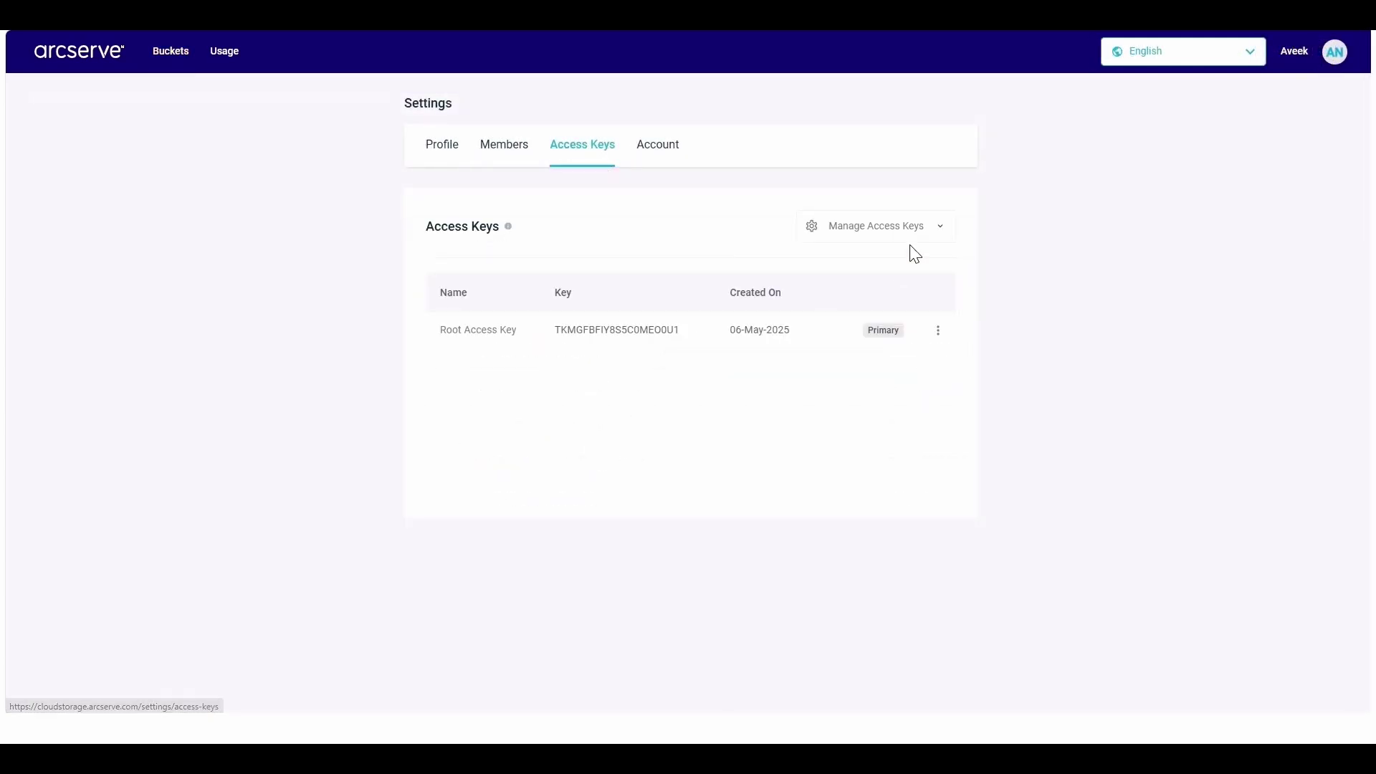
Step: List the recovery point servers and bring up the actions for server 10.60.25.224
click(939, 235)
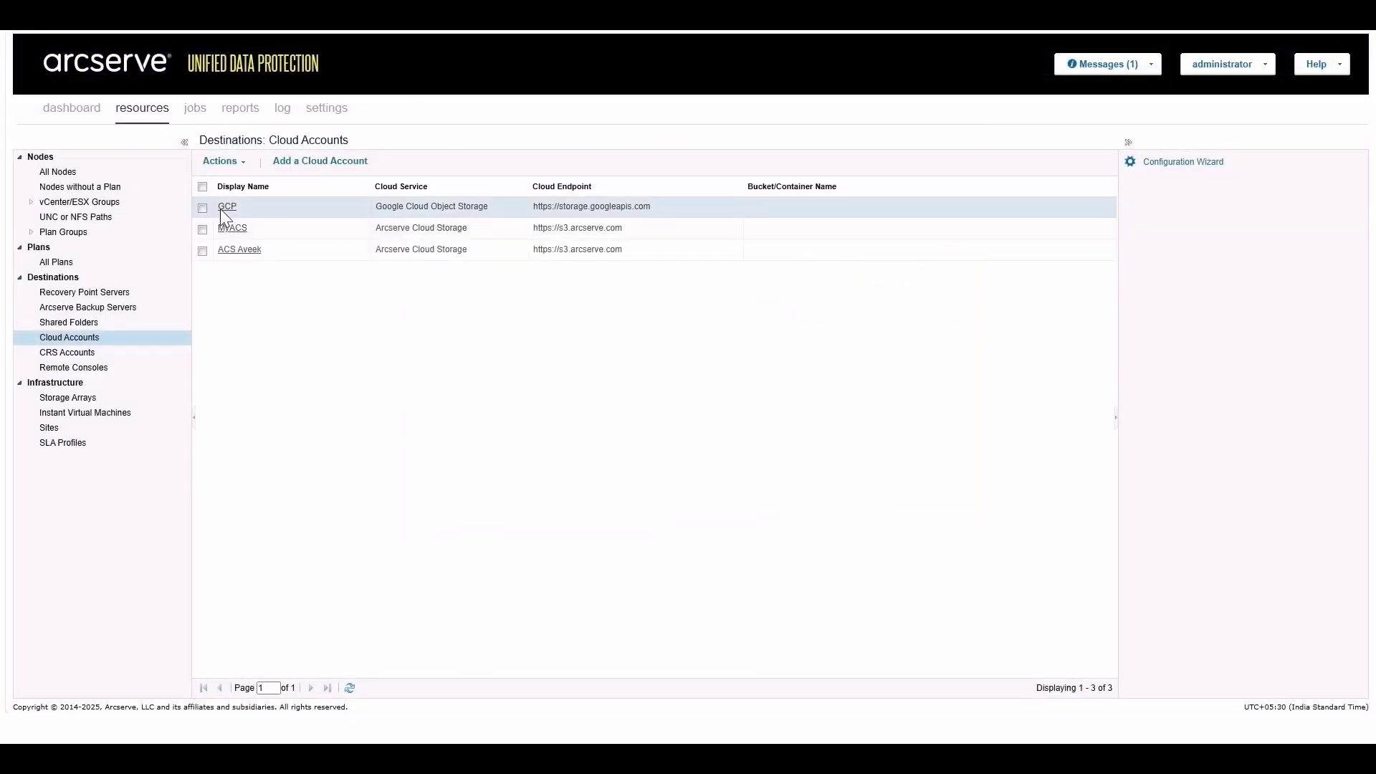
click(65, 293)
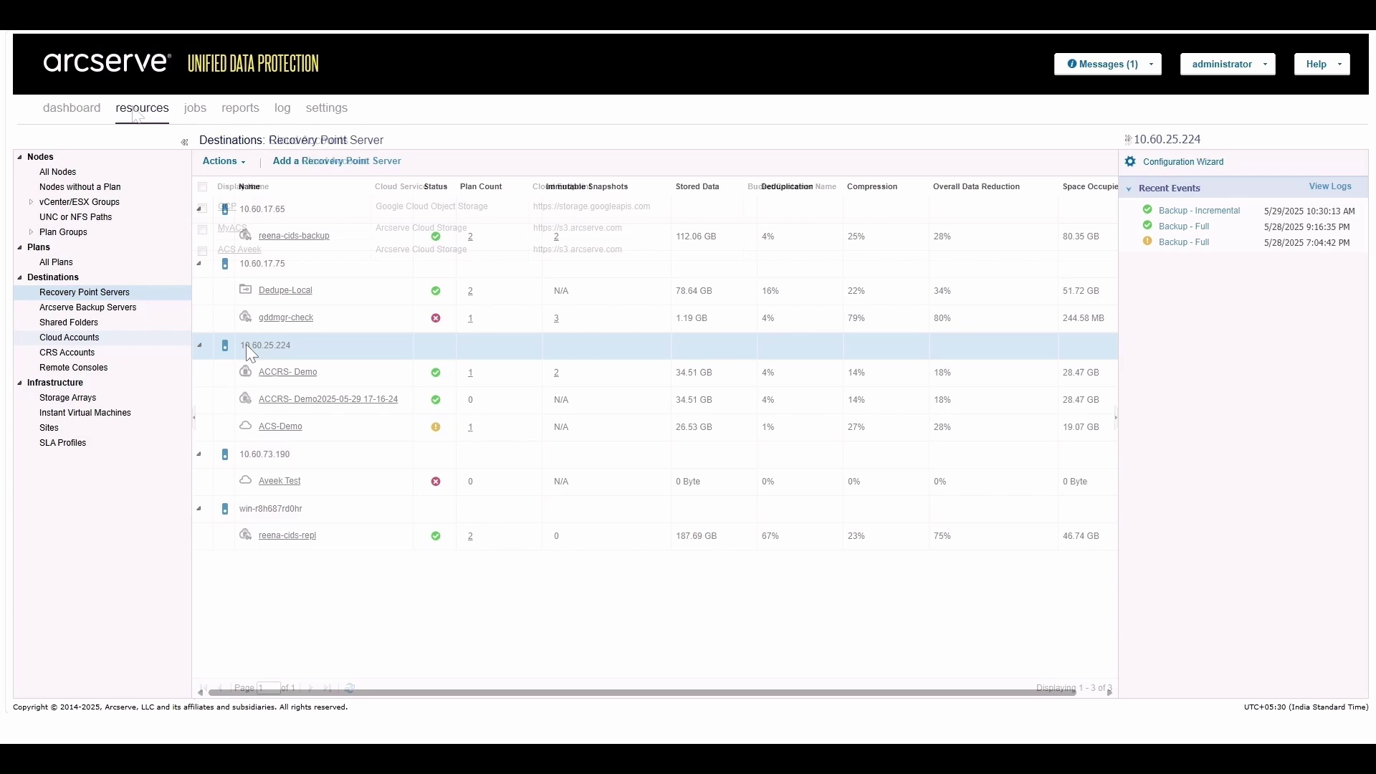
right_click(248, 345)
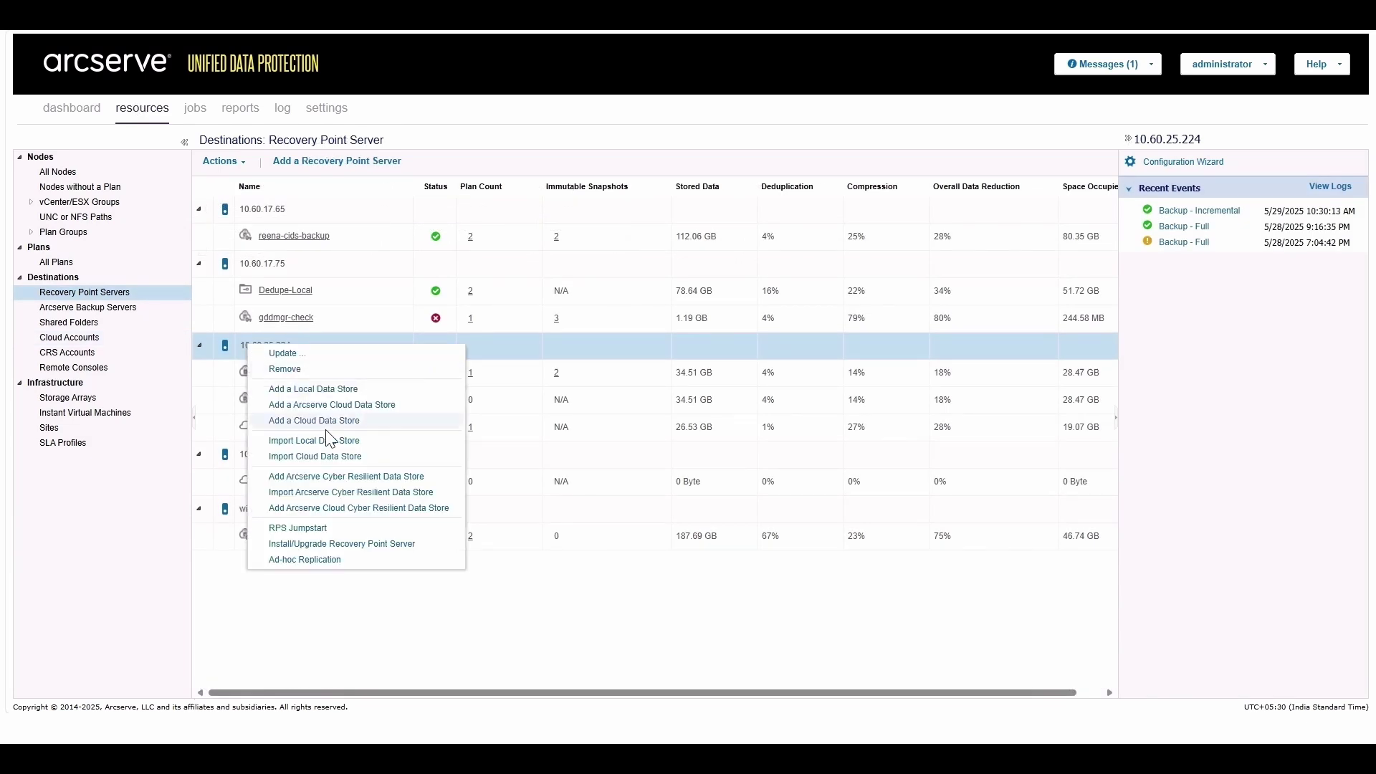
Step: Start a Cloud Cyber Resilient data store in folder C:\Datastore\datastore test 2
click(370, 507)
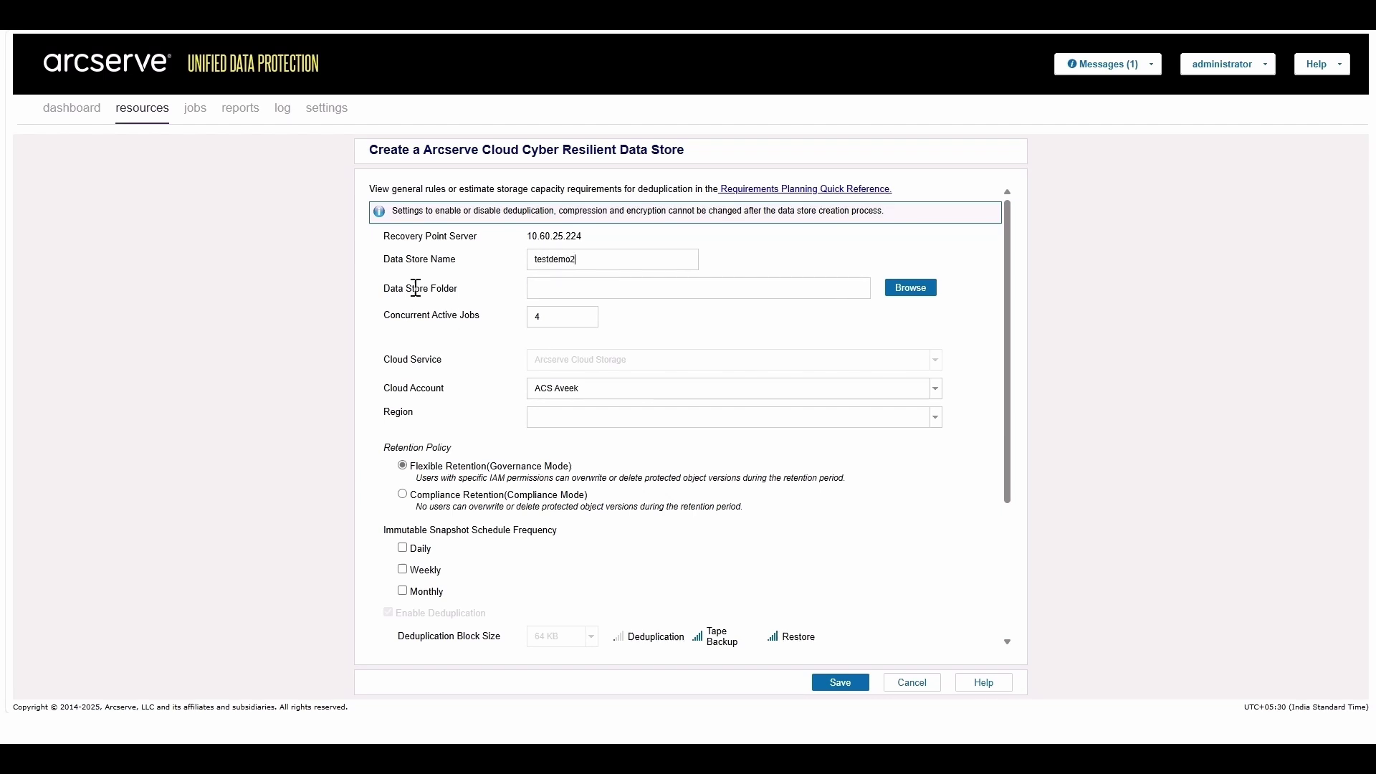
click(907, 287)
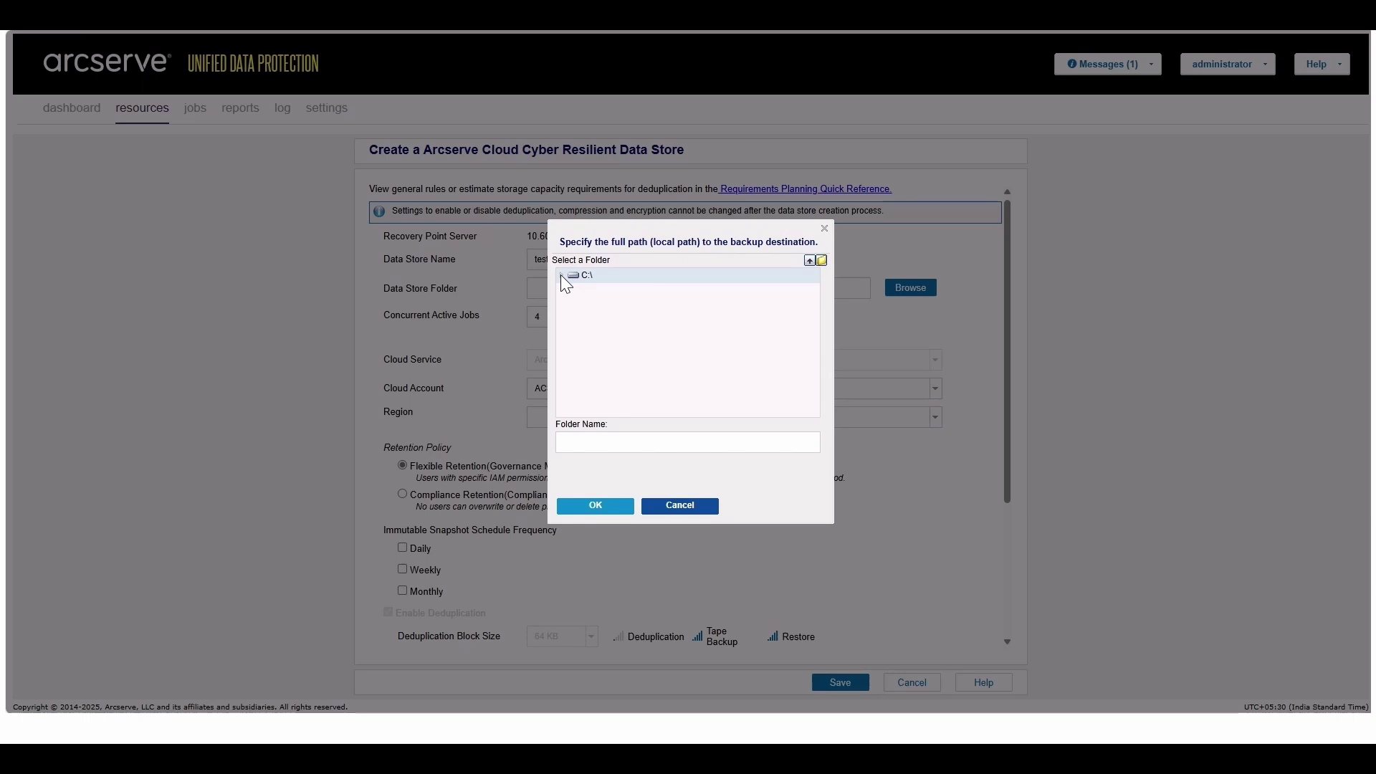
click(561, 275)
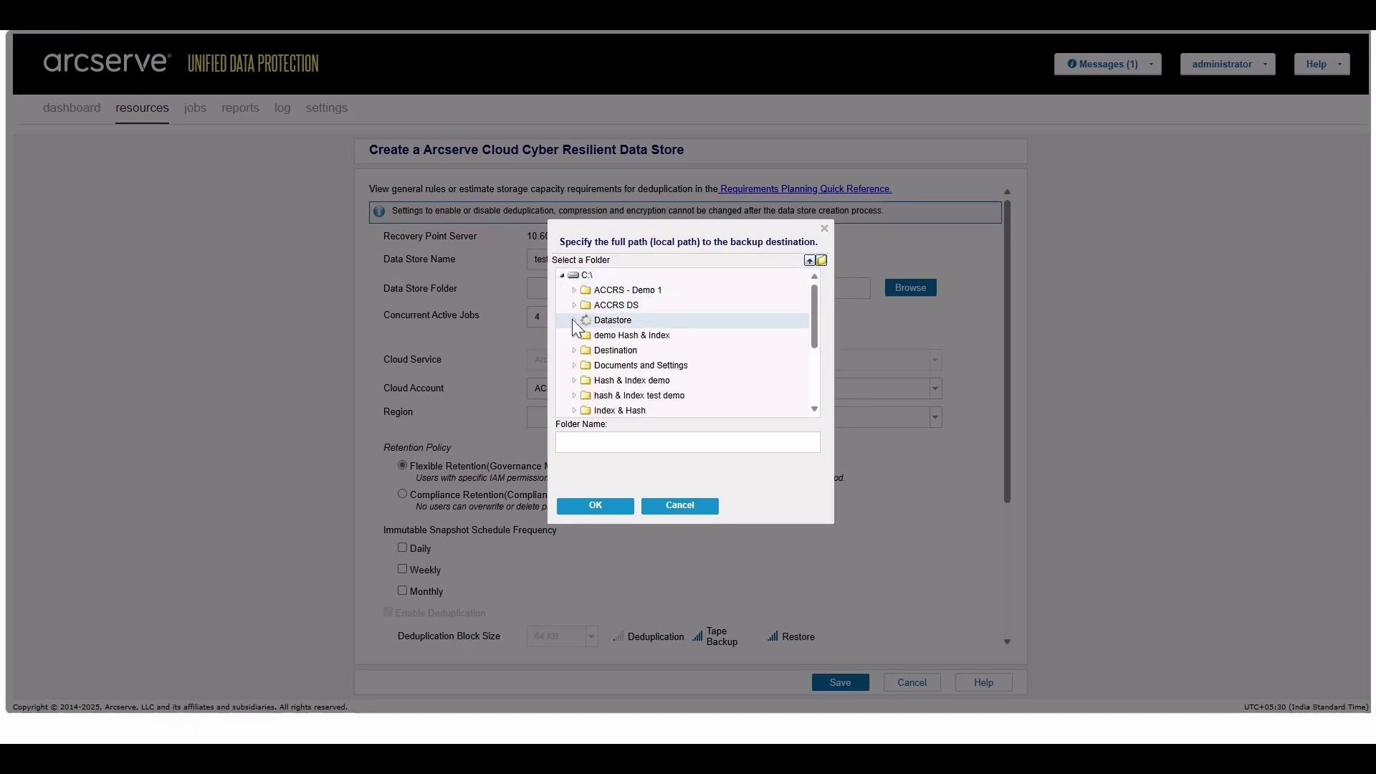
click(574, 321)
click(636, 350)
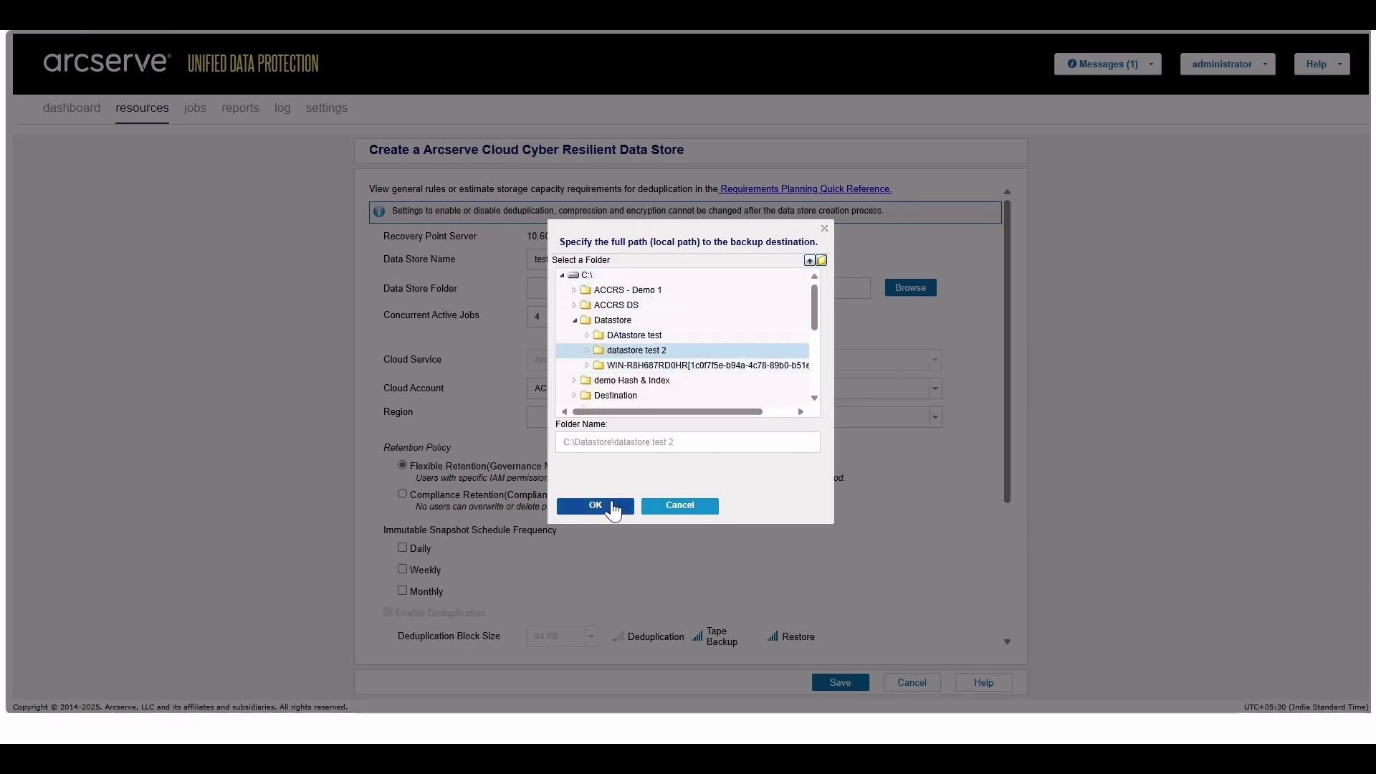
click(613, 501)
Step: Select cloud account Test Demo and region AP Northeast-Tokyo
click(838, 390)
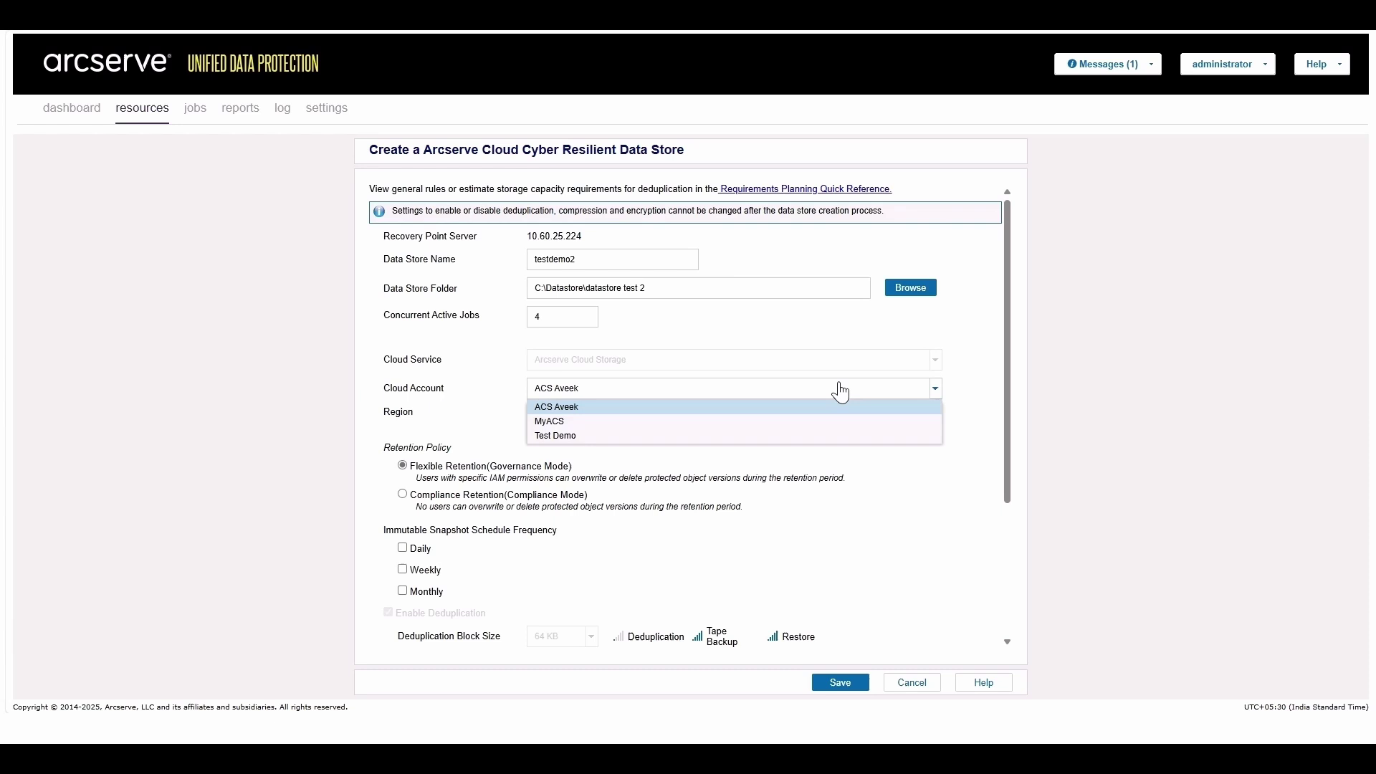
click(556, 434)
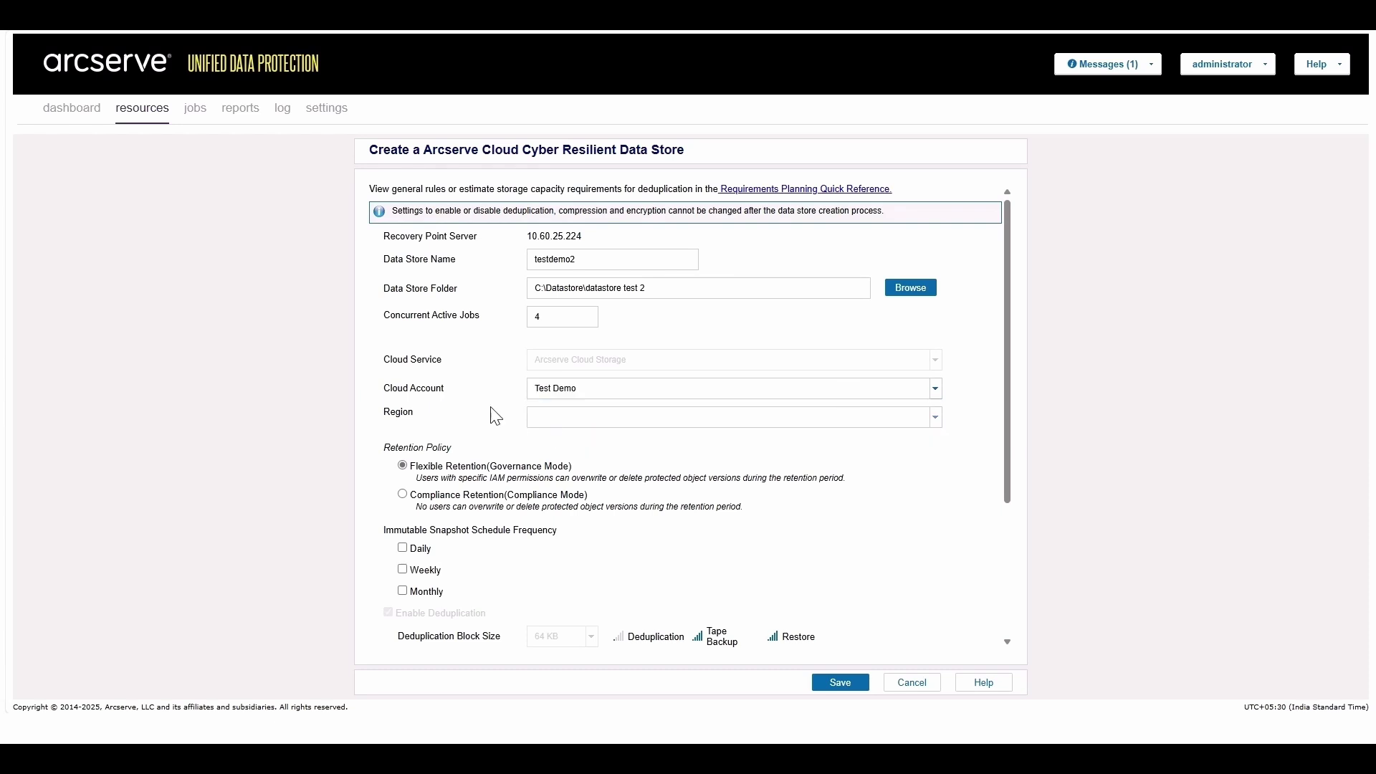
click(595, 419)
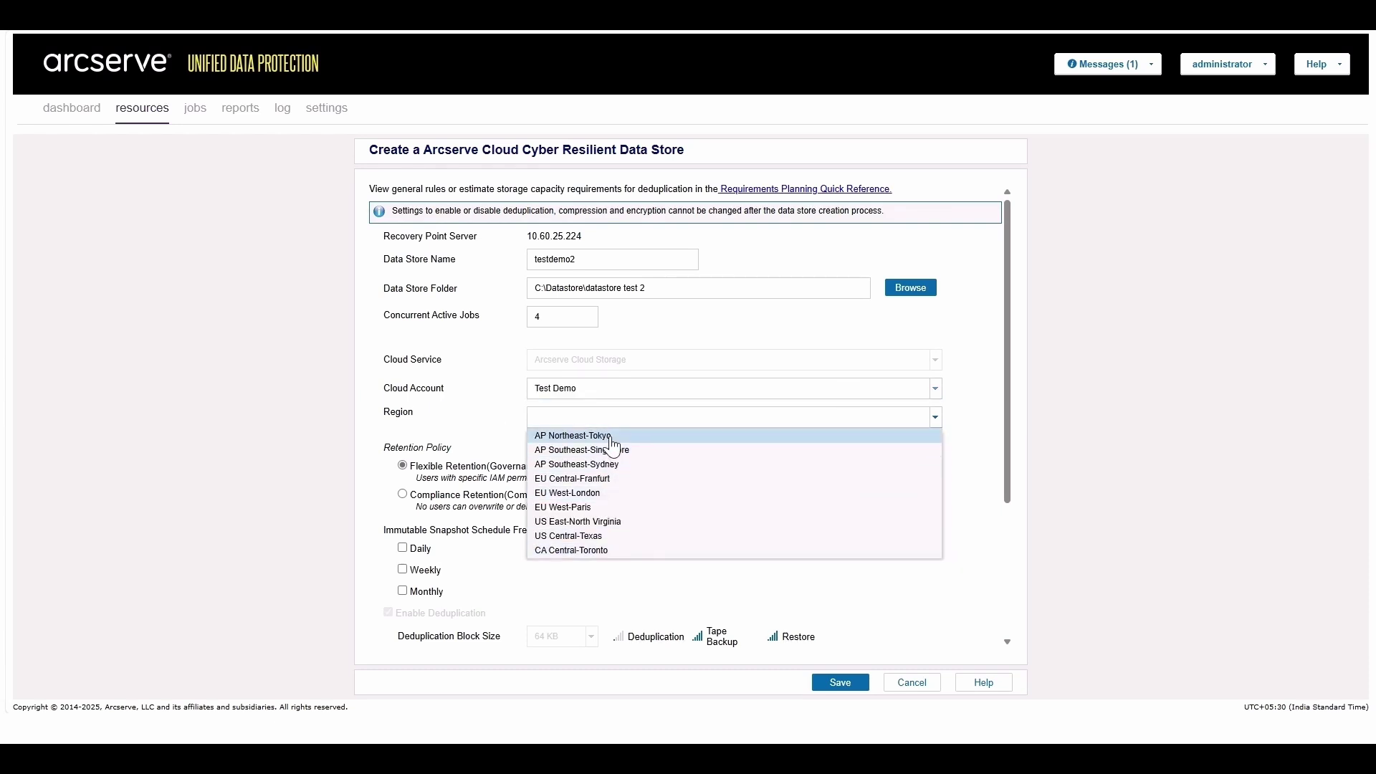
click(612, 436)
scroll(473, 440, down, 1)
Step: Enter testdemo2 as the bucket name
click(570, 373)
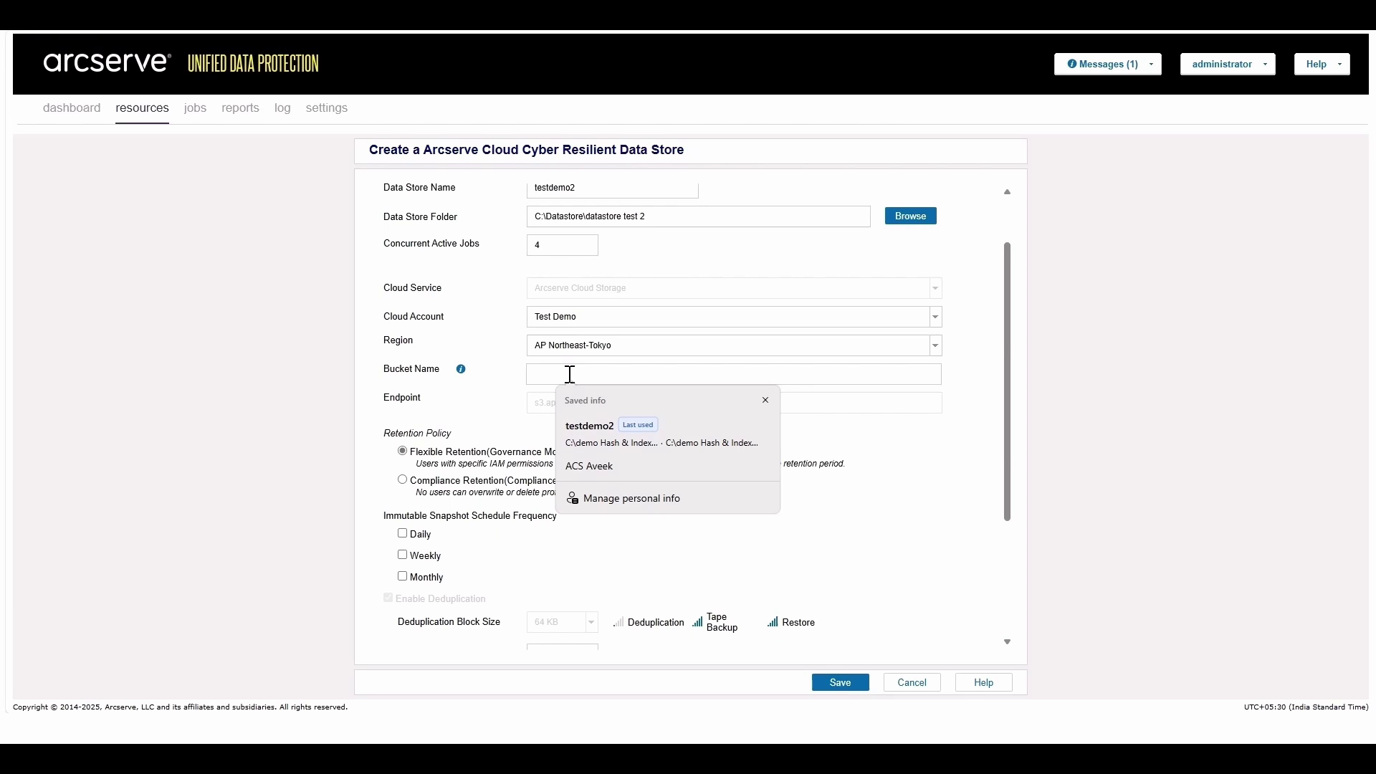
text(testdemo2)
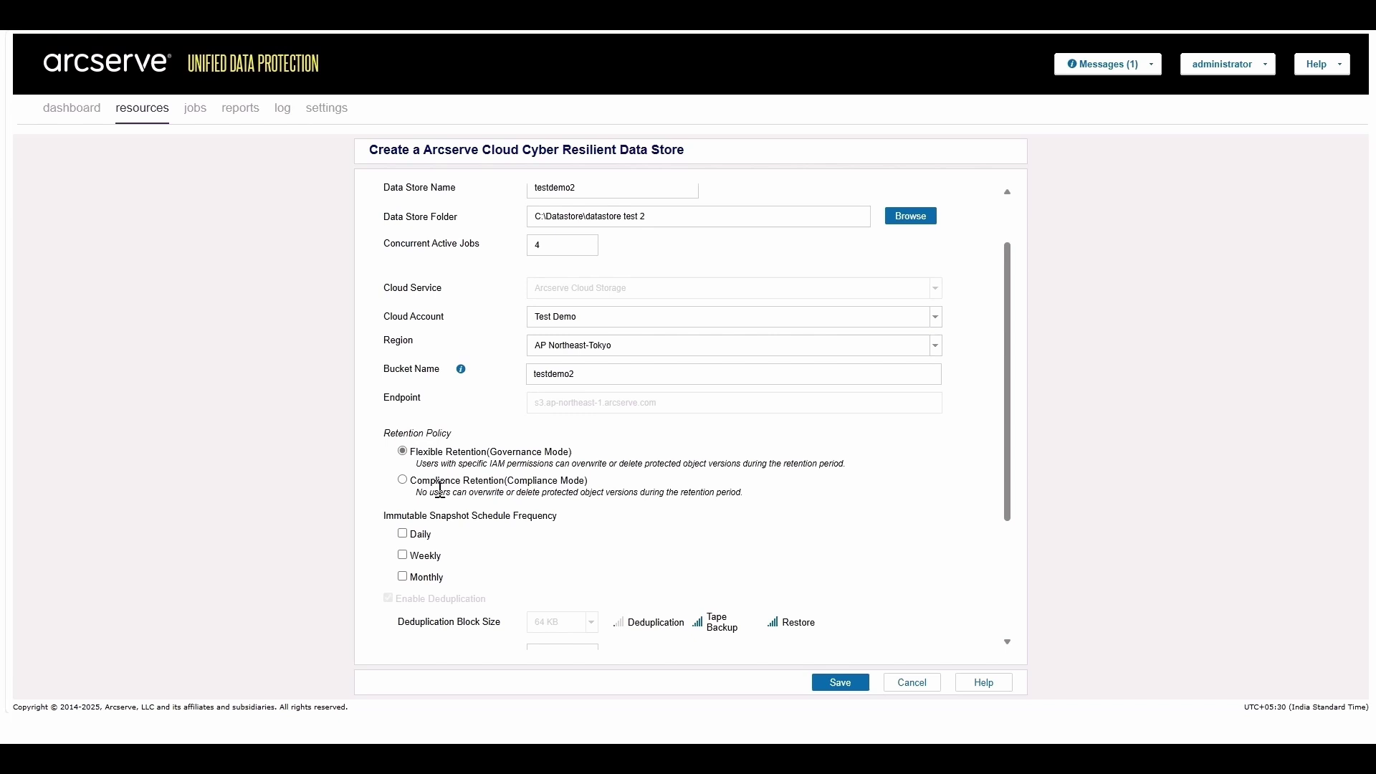
scroll(402, 482, down, 1)
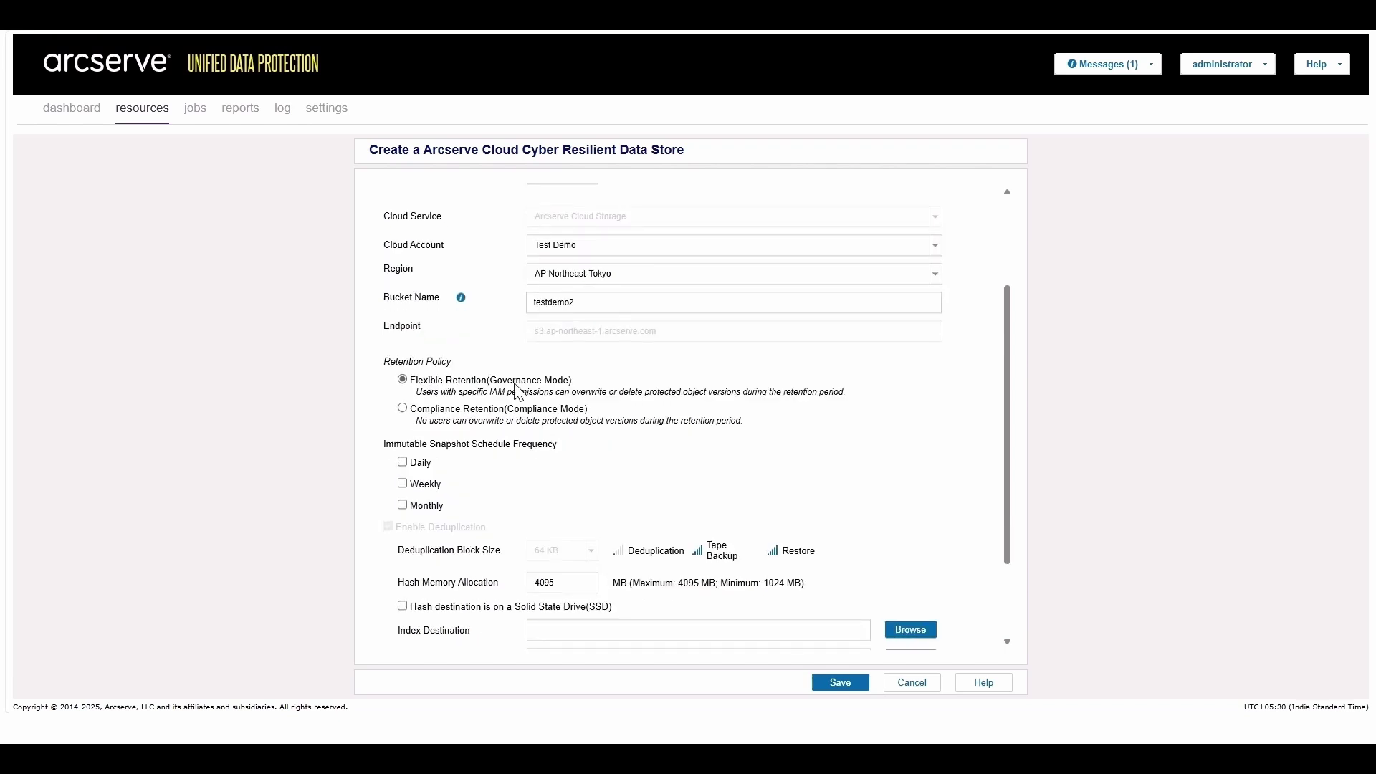
Step: Enable daily immutable snapshots kept 7 days and weekly Friday snapshots kept 4 weeks
click(404, 467)
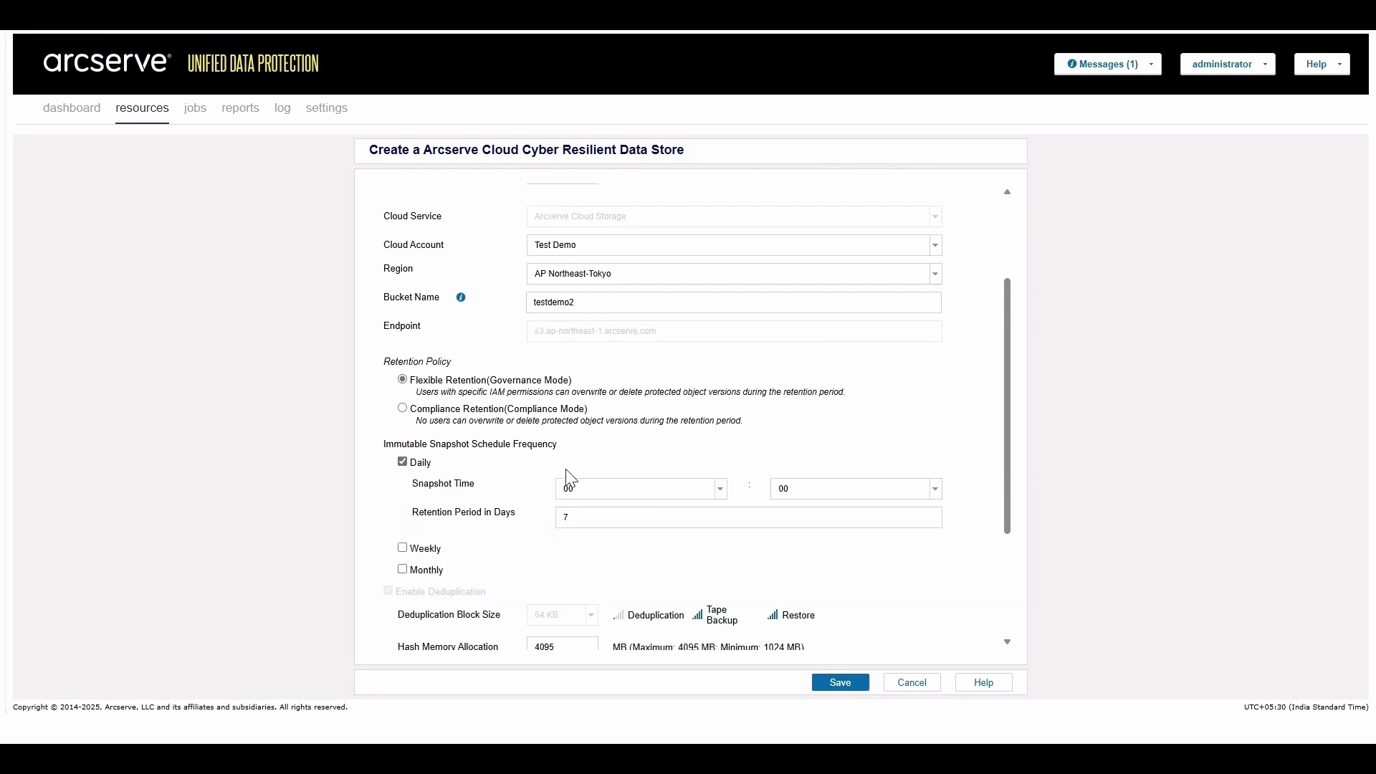
click(585, 518)
click(403, 549)
scroll(609, 578, down, 1)
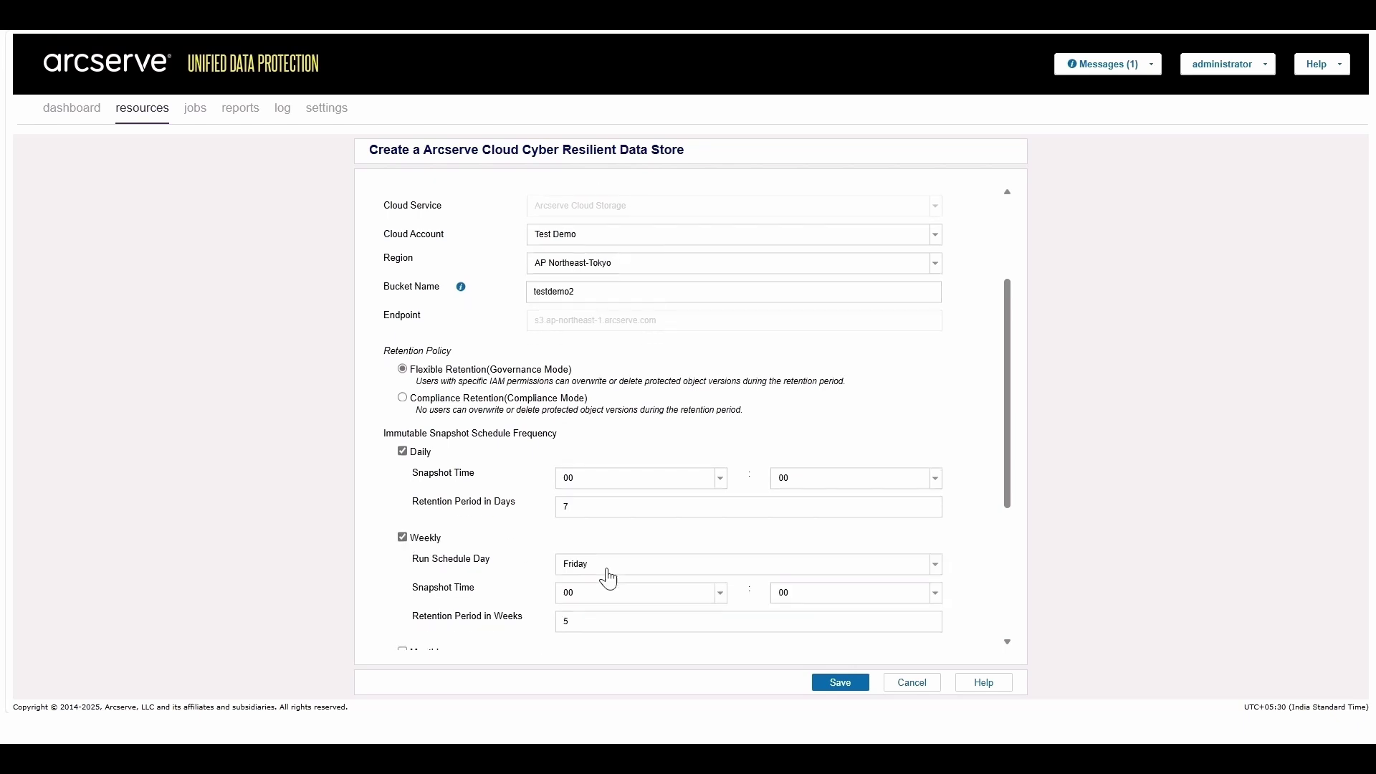
scroll(608, 578, down, 1)
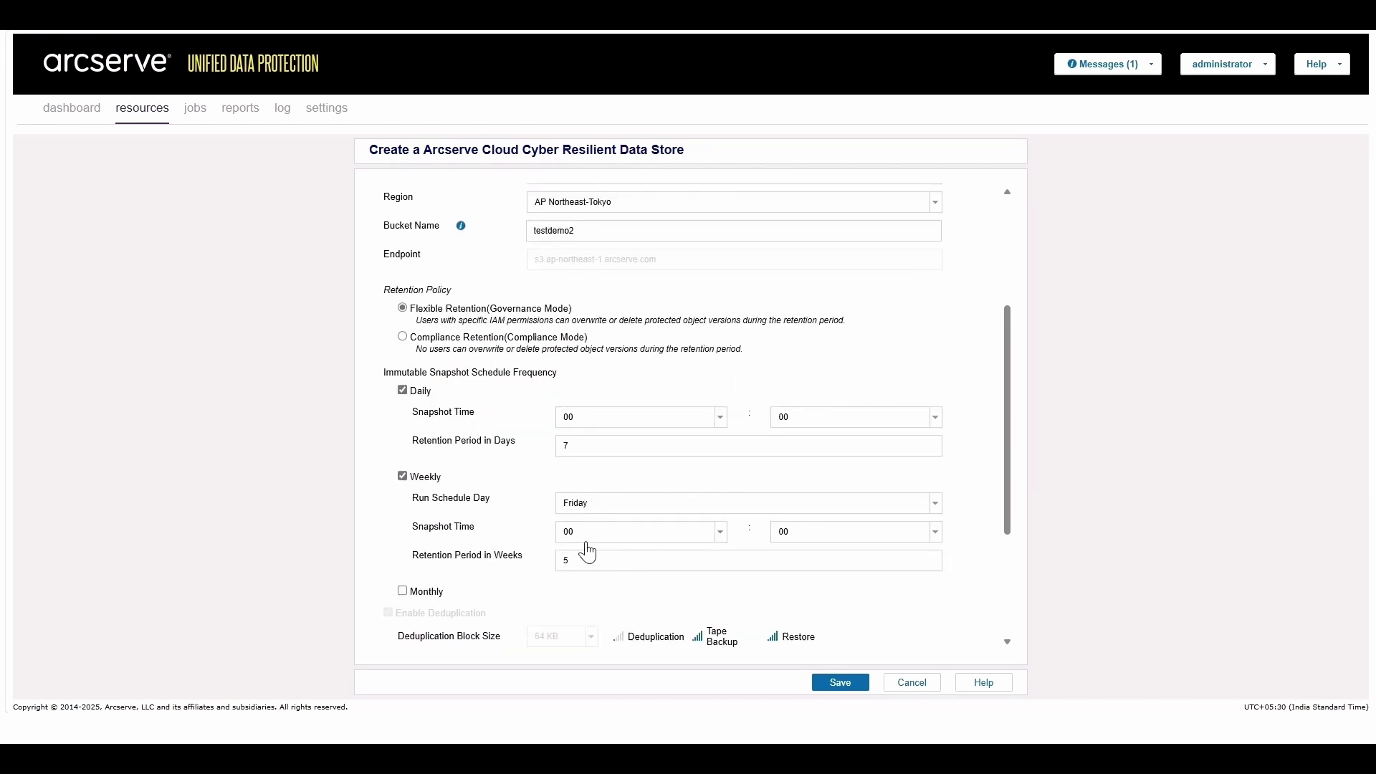
click(589, 558)
key(BackSpace)
text(4)
scroll(590, 561, down, 3)
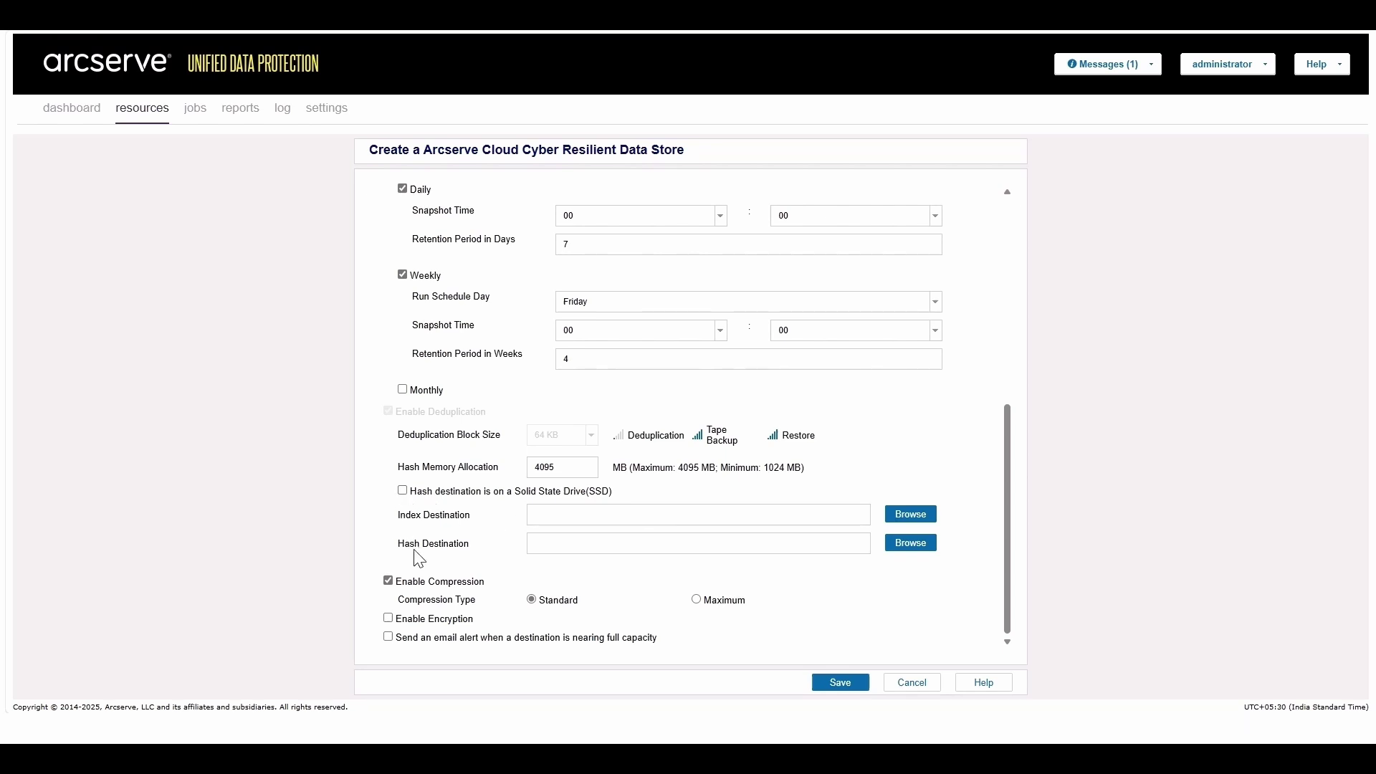
Step: Set the index destination to the Index folder under C:\demo Hash & Index
click(925, 514)
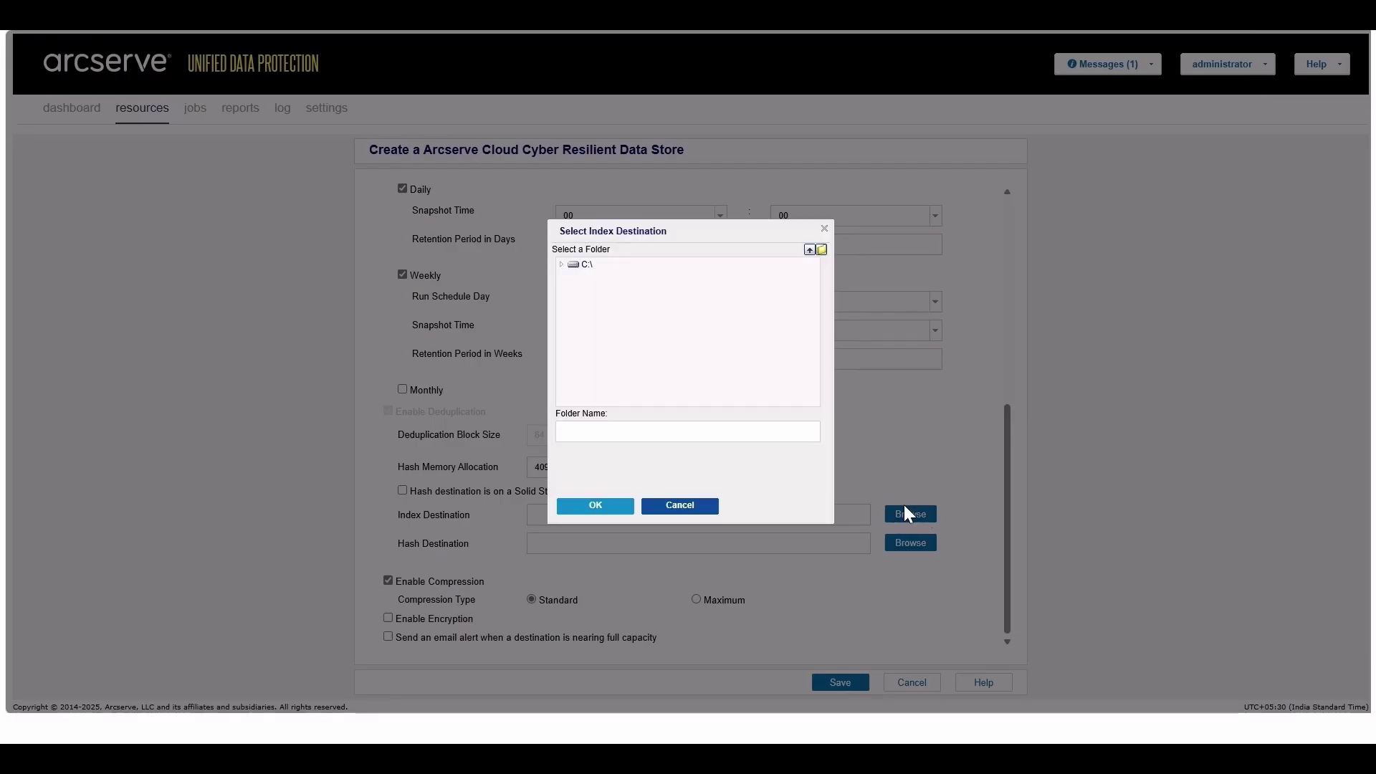
click(561, 265)
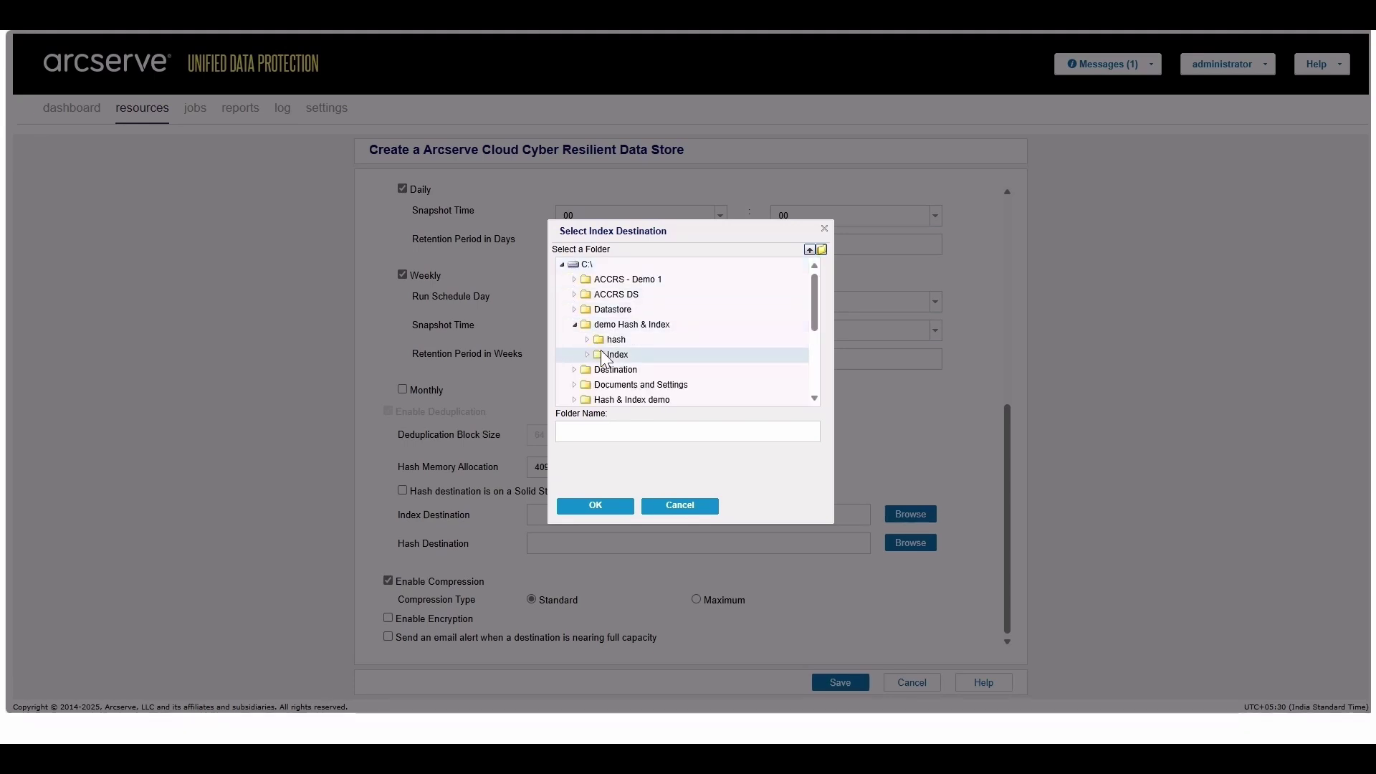
click(607, 355)
click(596, 506)
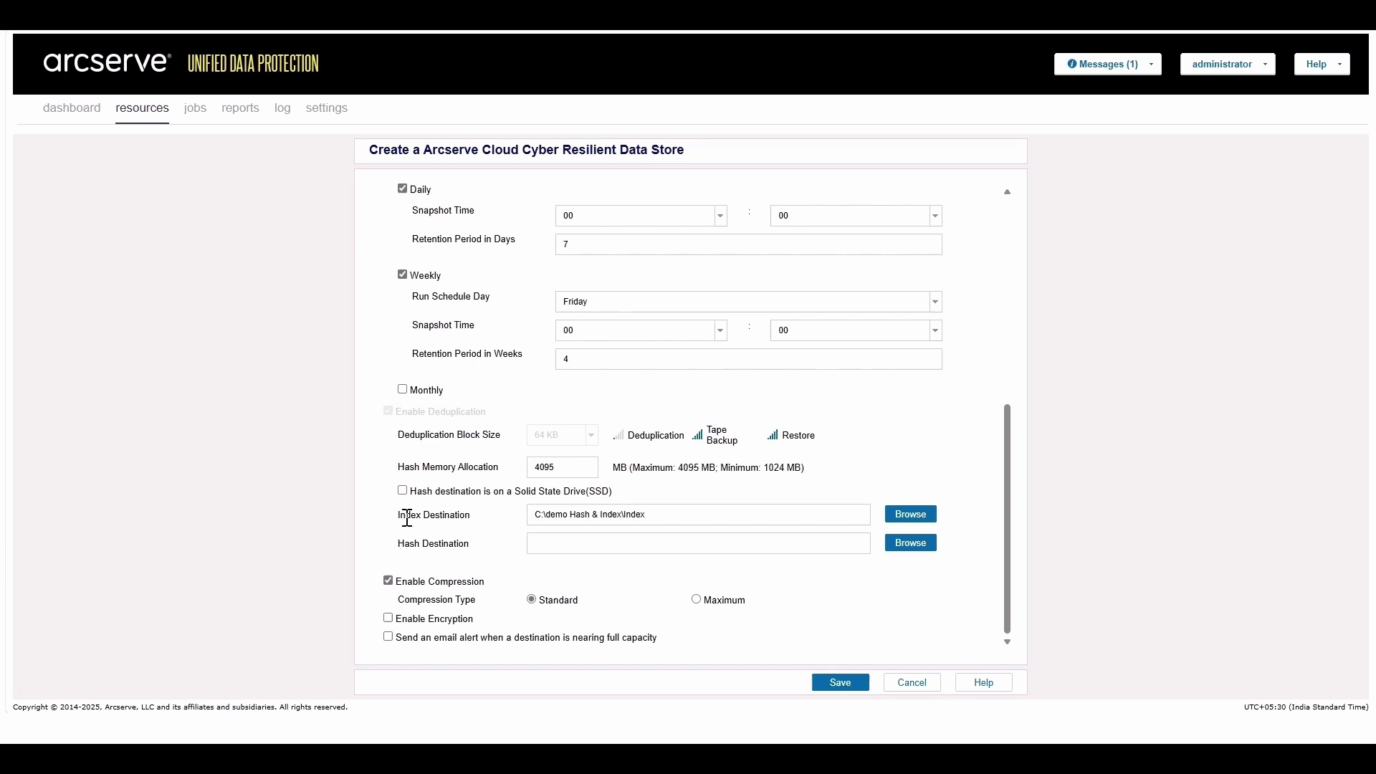
Step: Set the hash destination to C:\demo Hash & Index\hash and save the data store
click(909, 545)
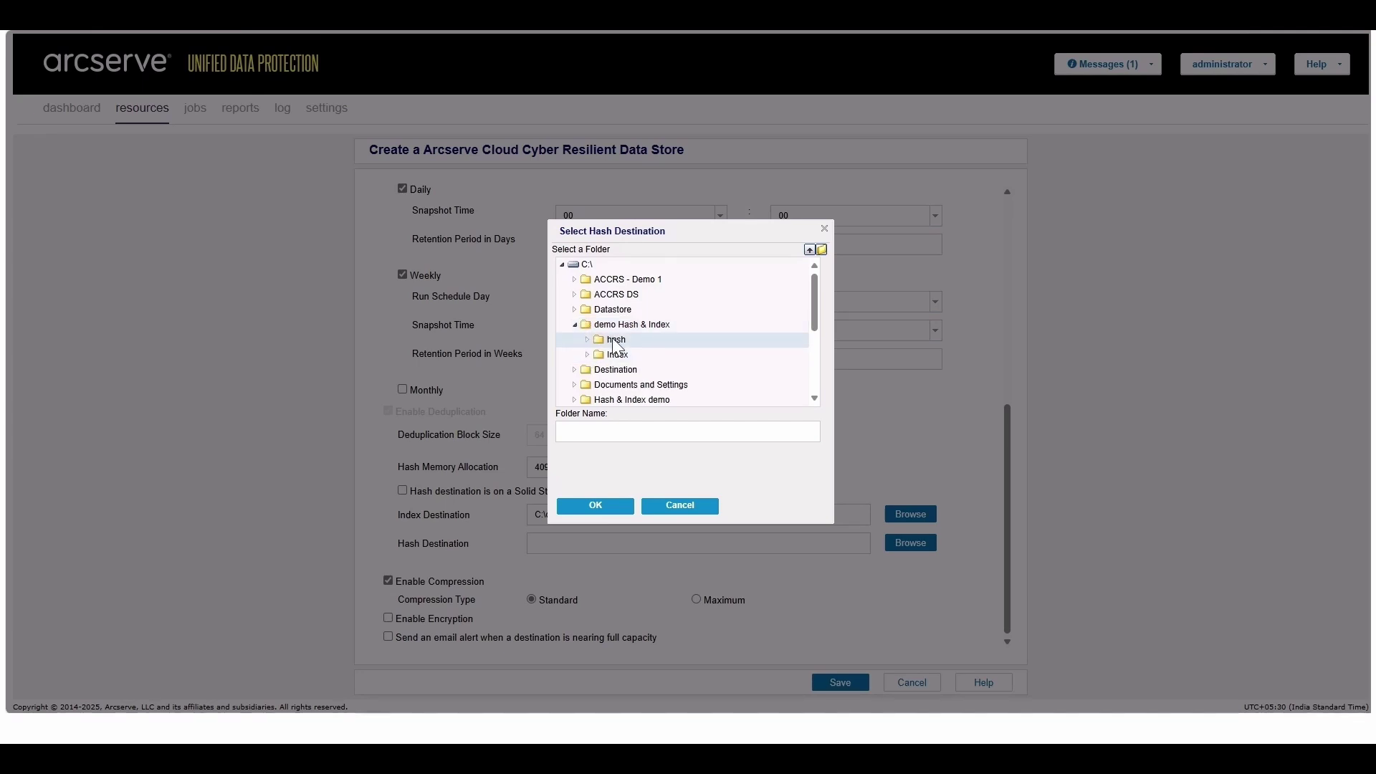
click(605, 340)
click(595, 506)
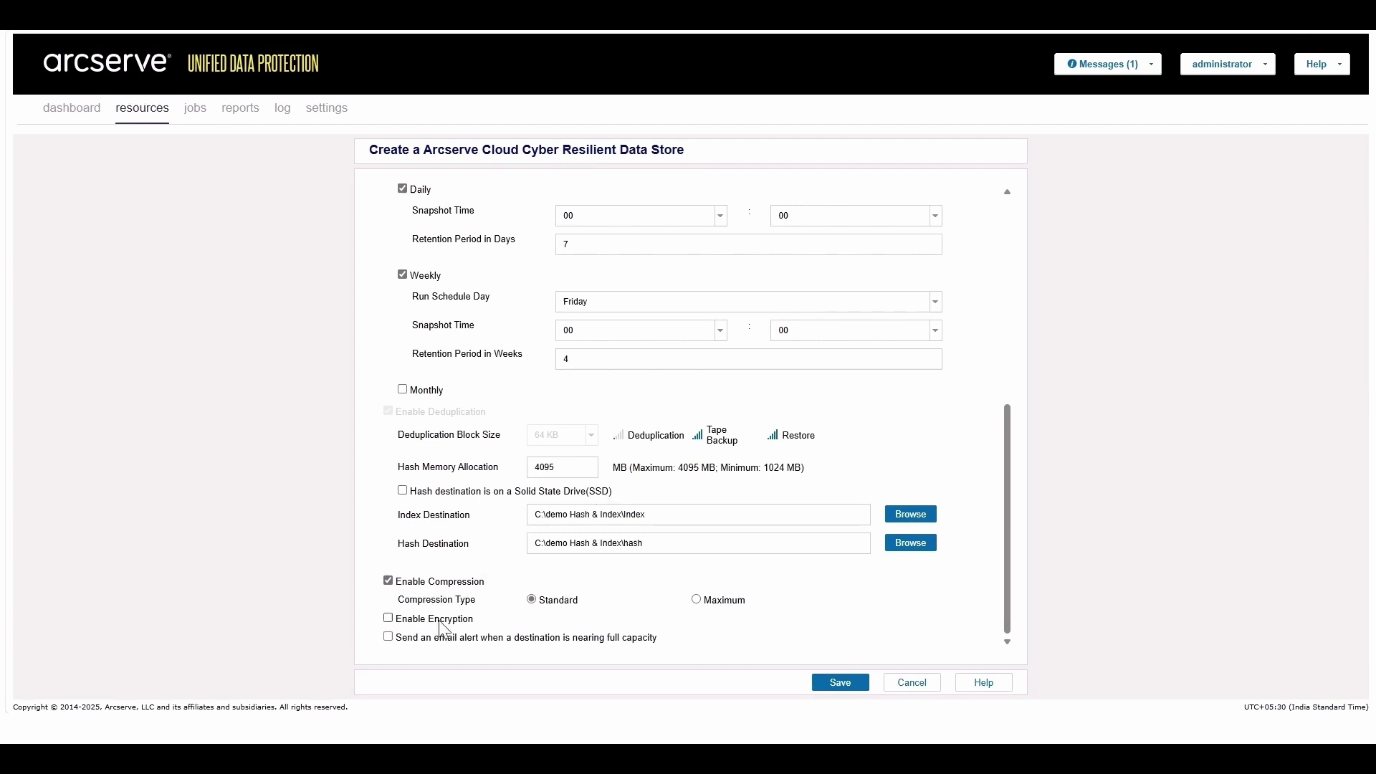
click(835, 682)
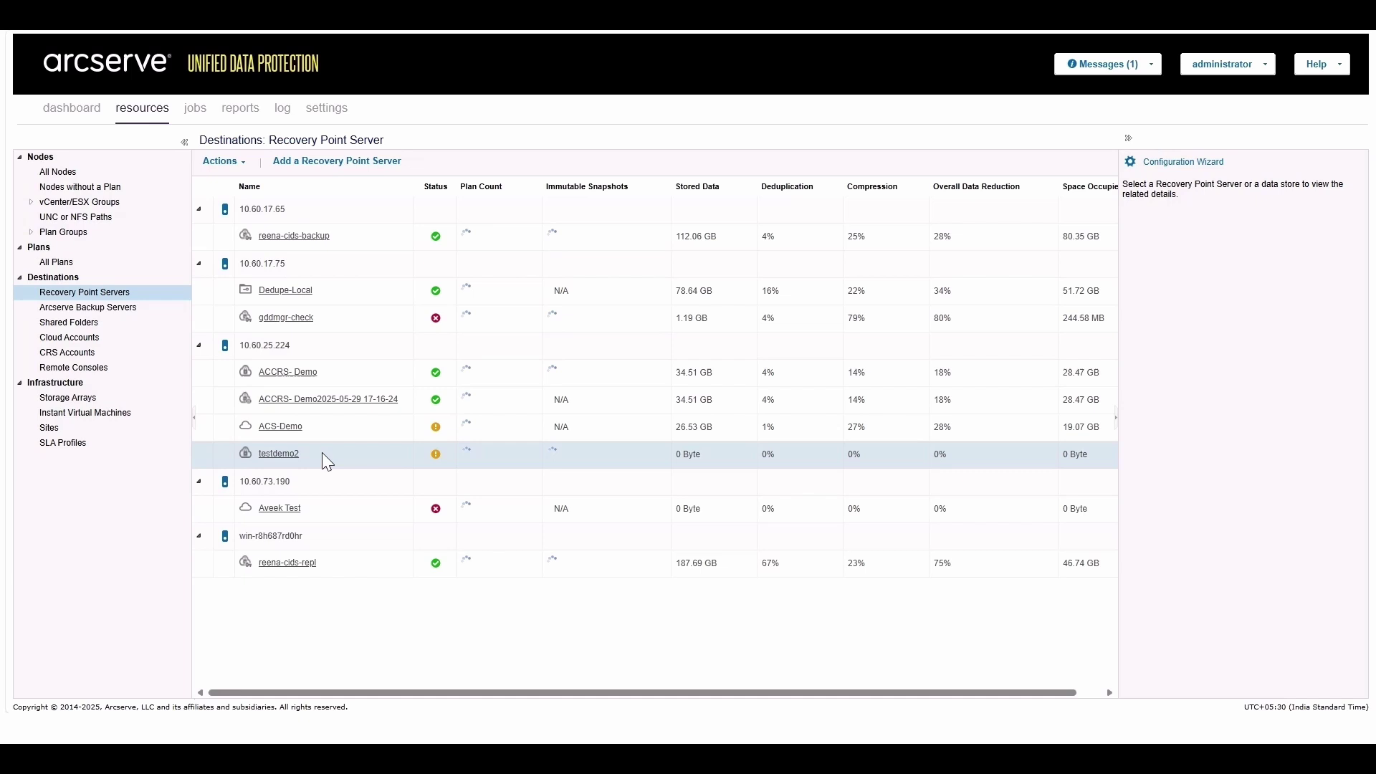
Step: List ACCRS- Demo's immutable snapshots and select the 5/29/2025 10:51:40 PM one
click(366, 373)
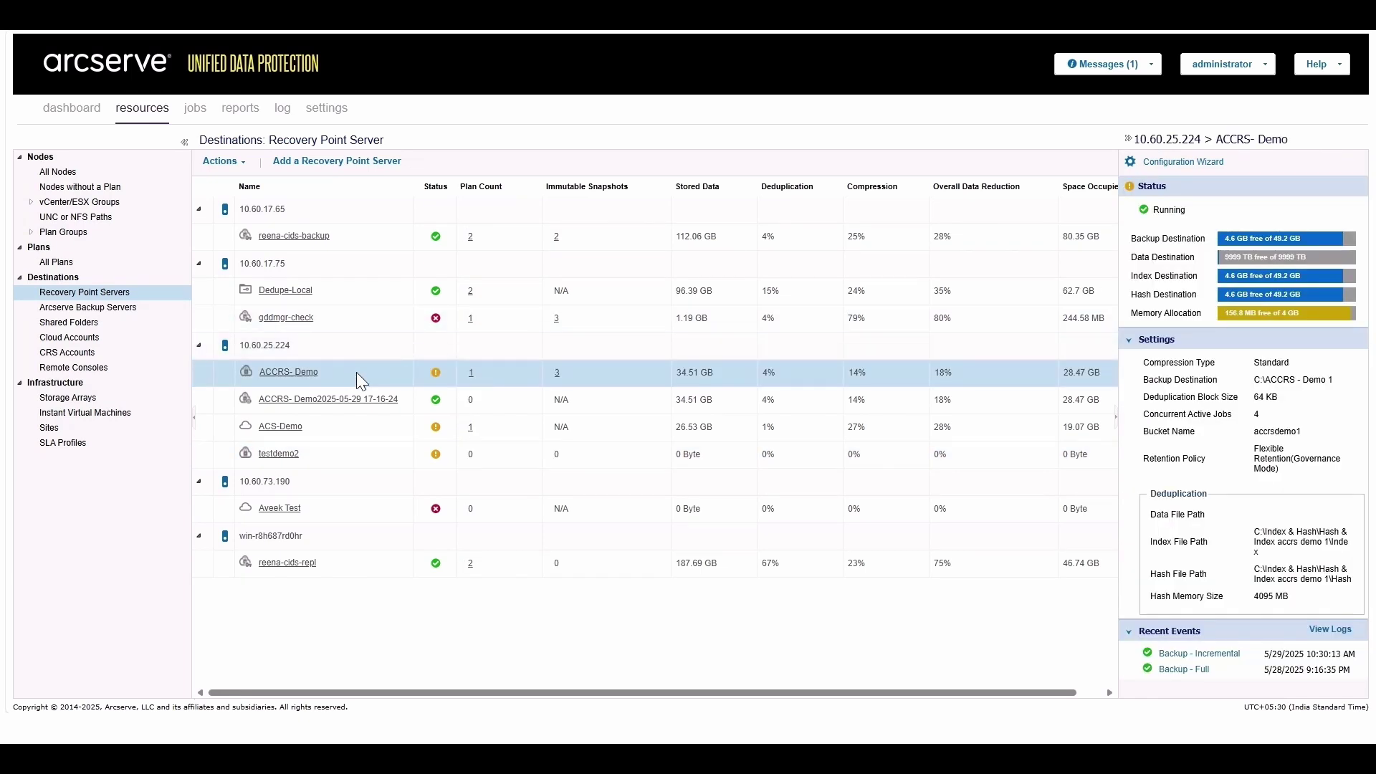
right_click(301, 374)
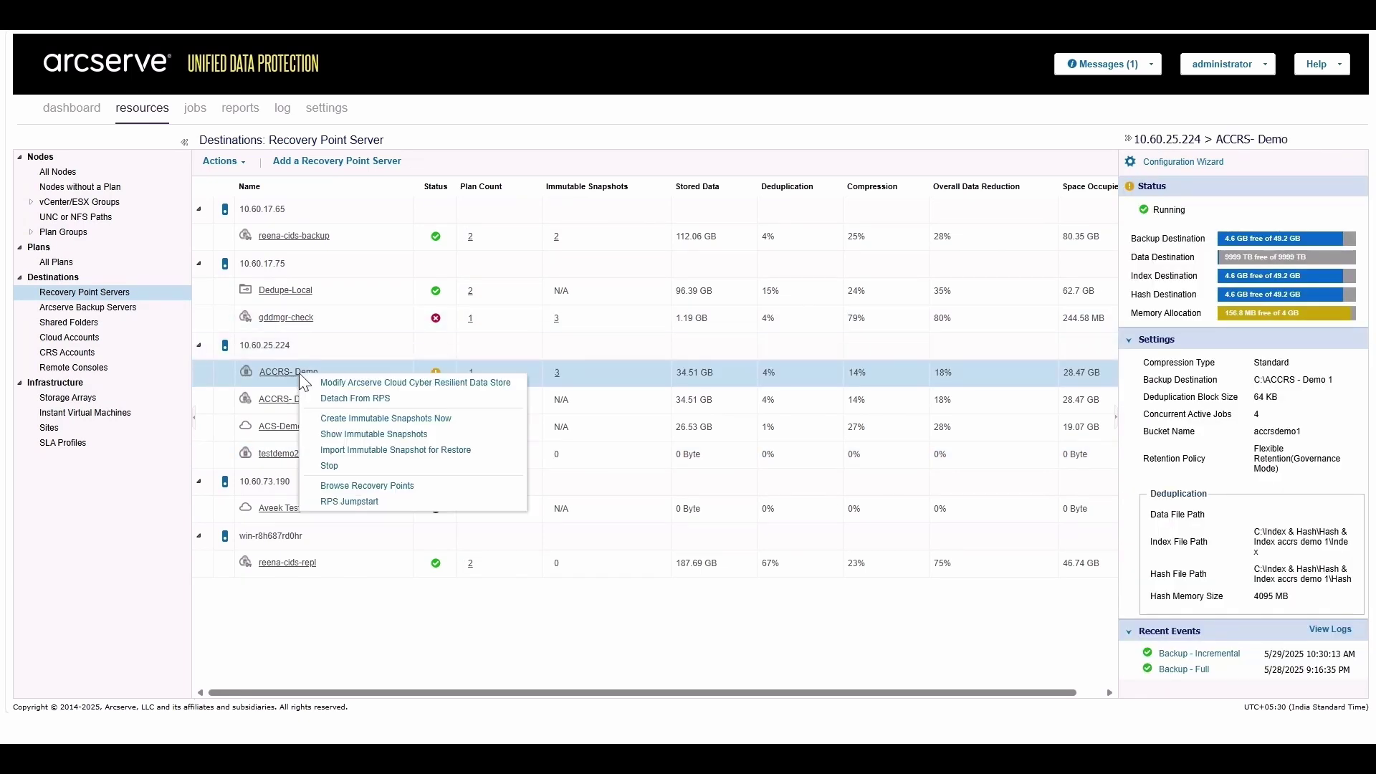
click(372, 434)
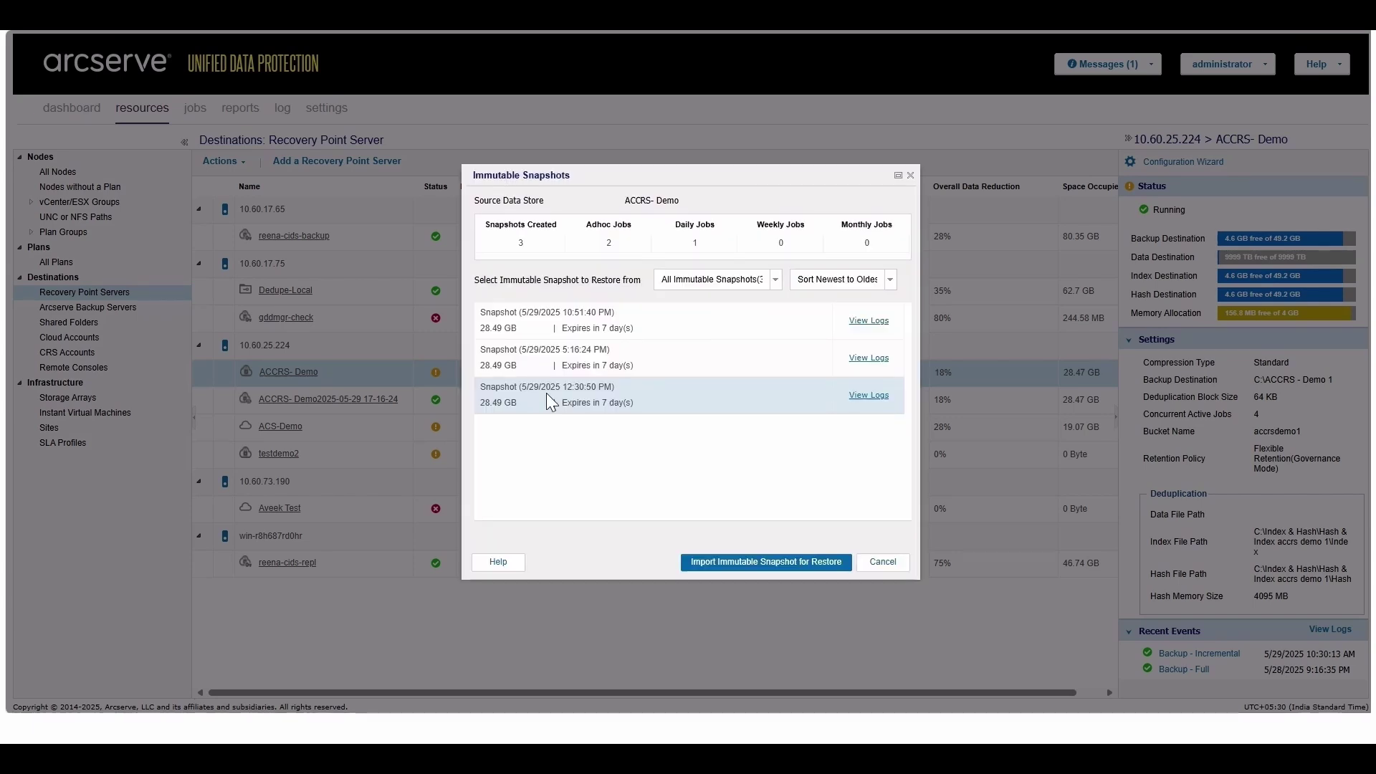
click(628, 333)
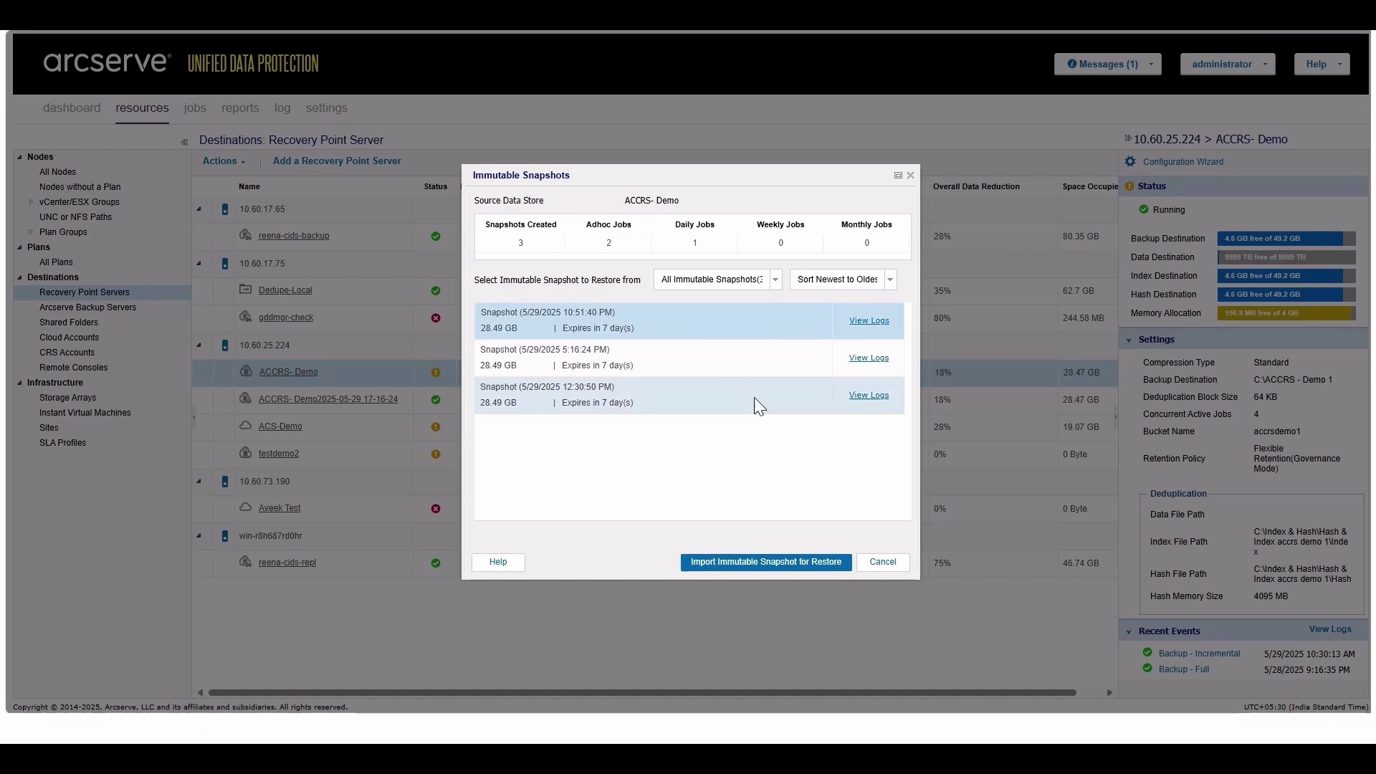
Step: Import the snapshot with data store destination C:\Destination\Test demo destination
click(751, 572)
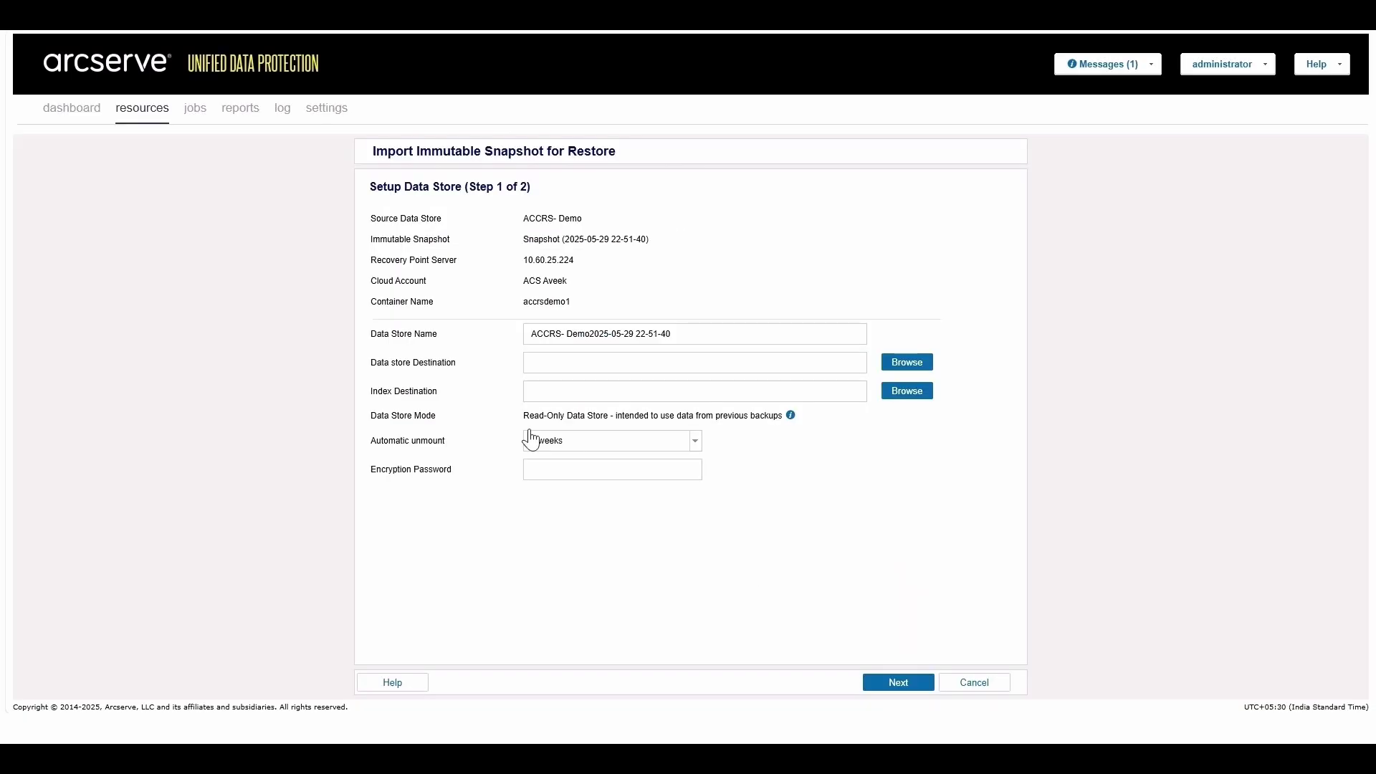
click(692, 362)
click(892, 365)
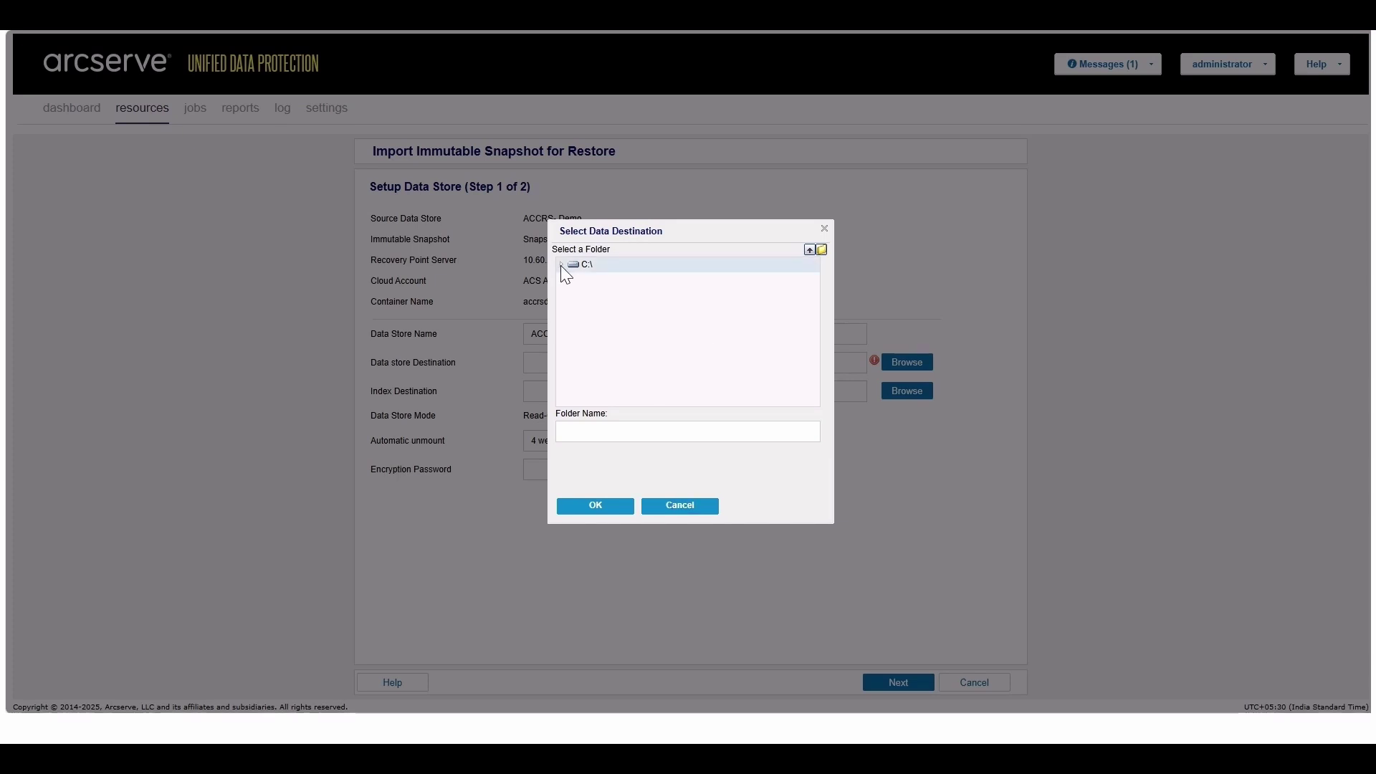
click(562, 265)
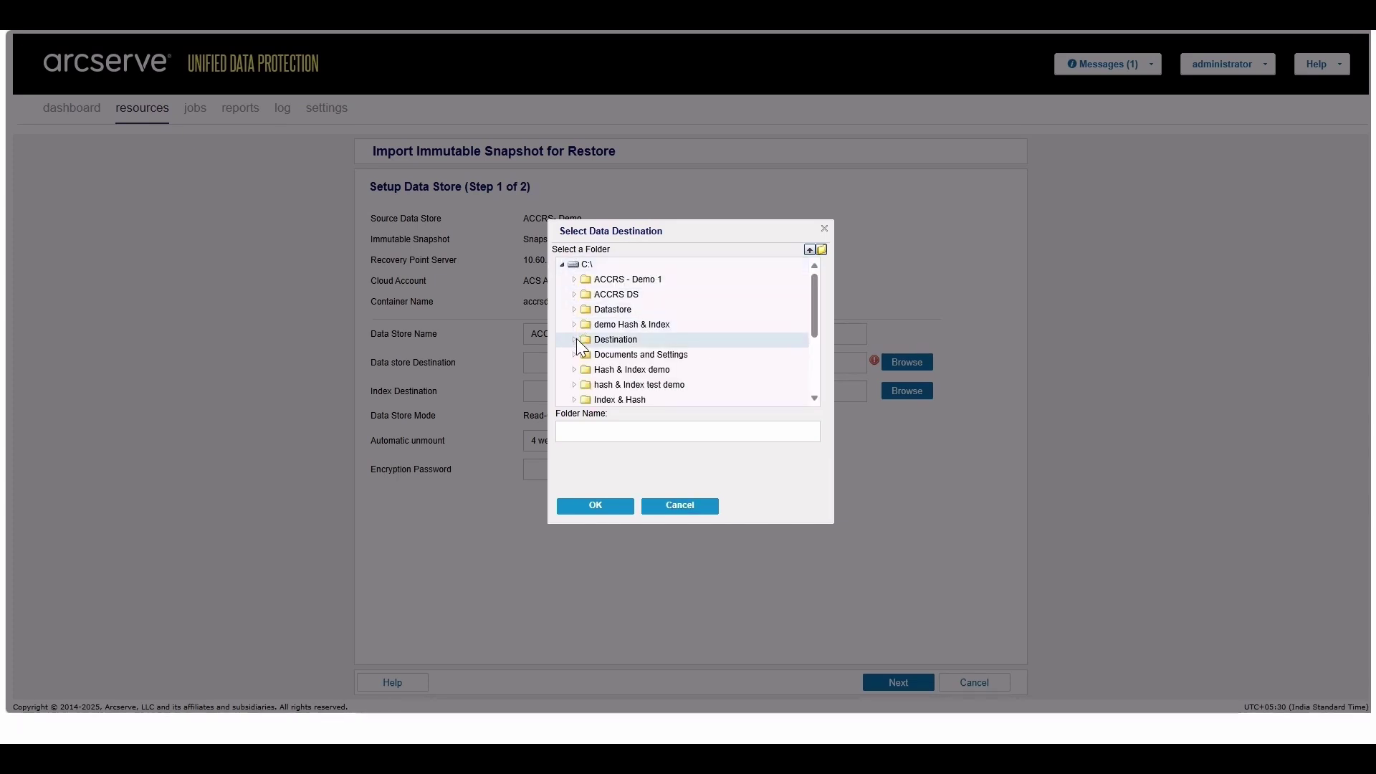
click(648, 355)
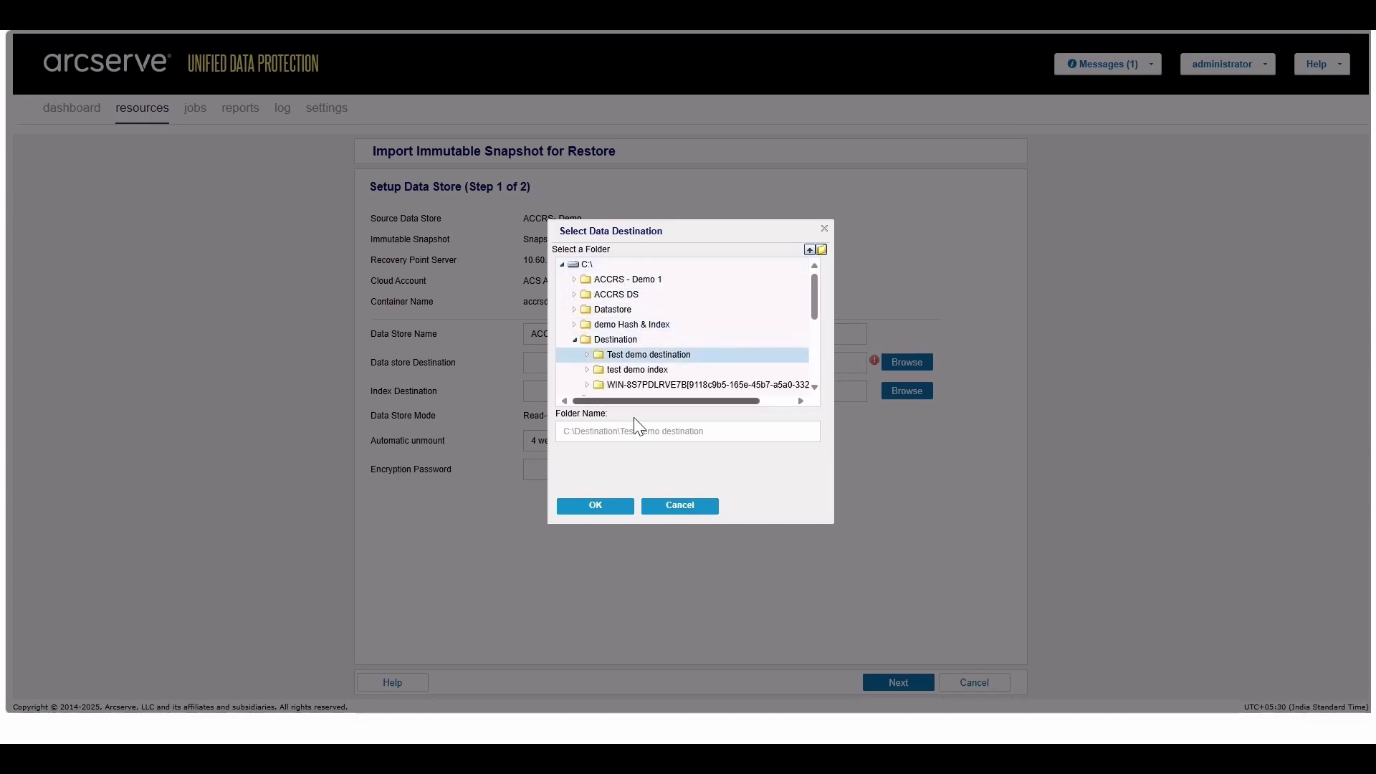
click(619, 506)
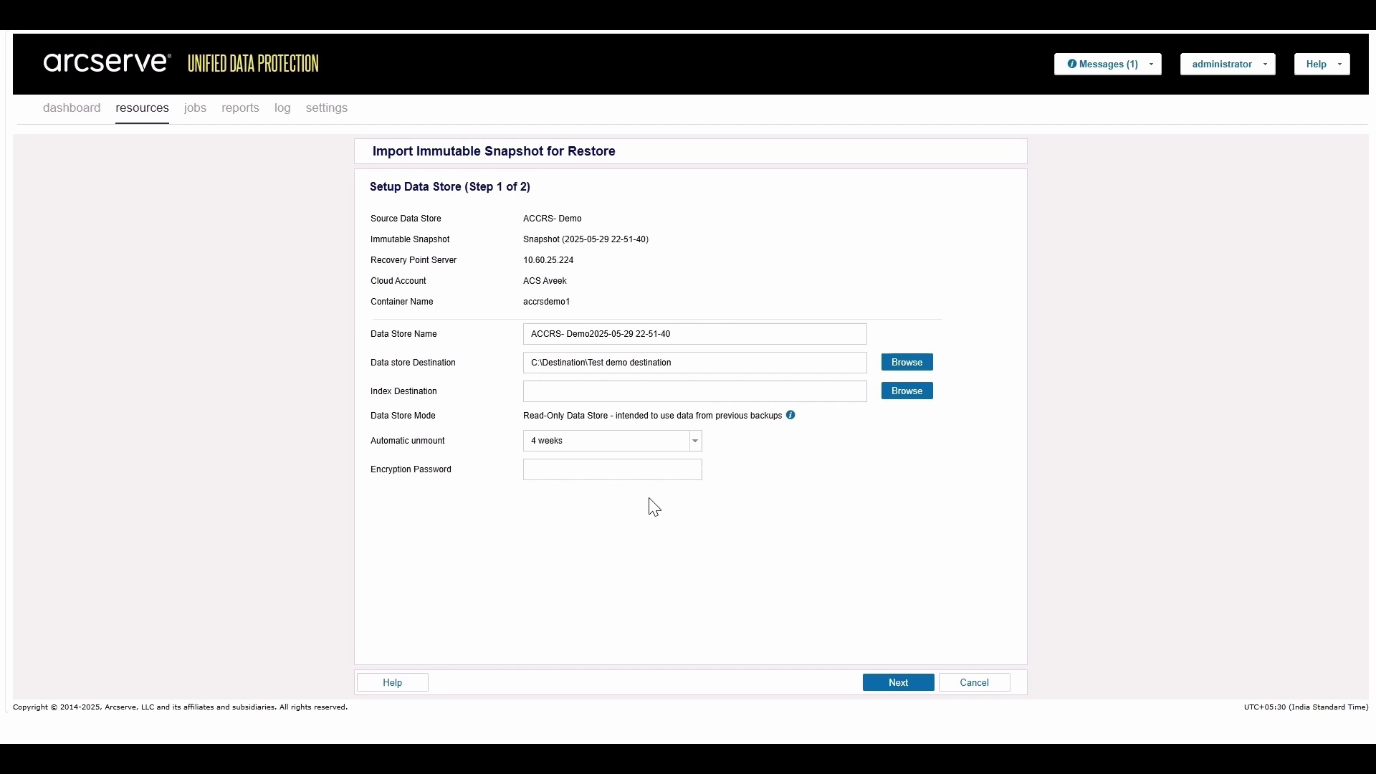
Step: Set the index destination to C:\Destination\test demo index
click(904, 394)
click(562, 264)
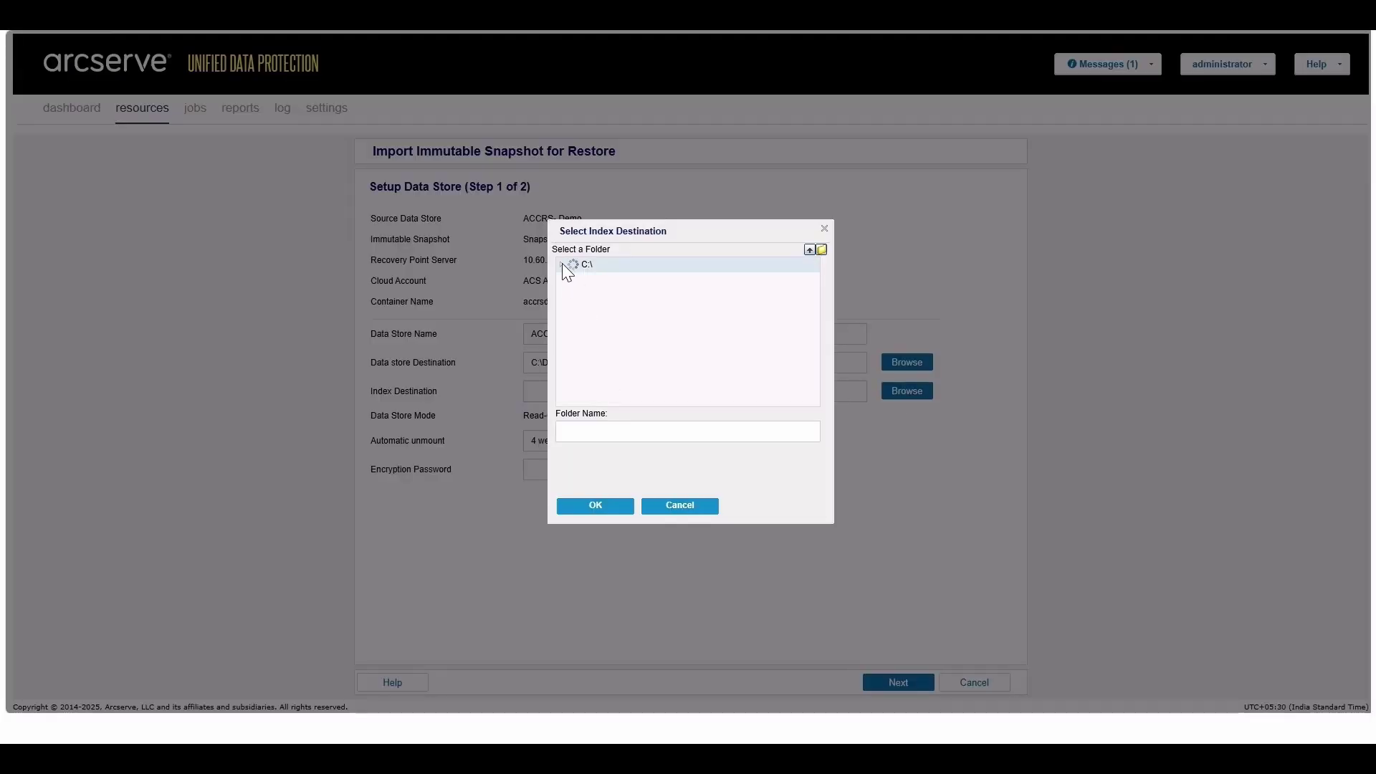
click(575, 340)
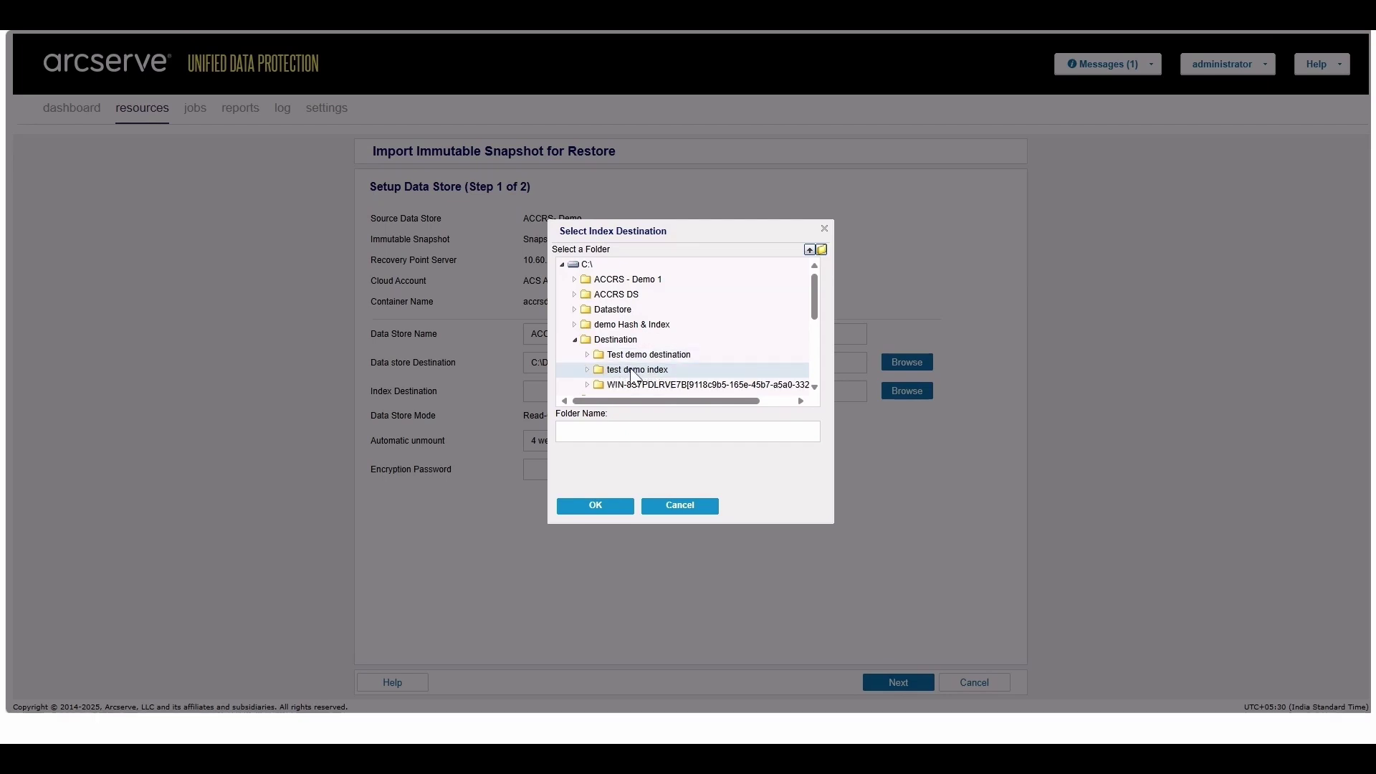
click(635, 371)
click(613, 509)
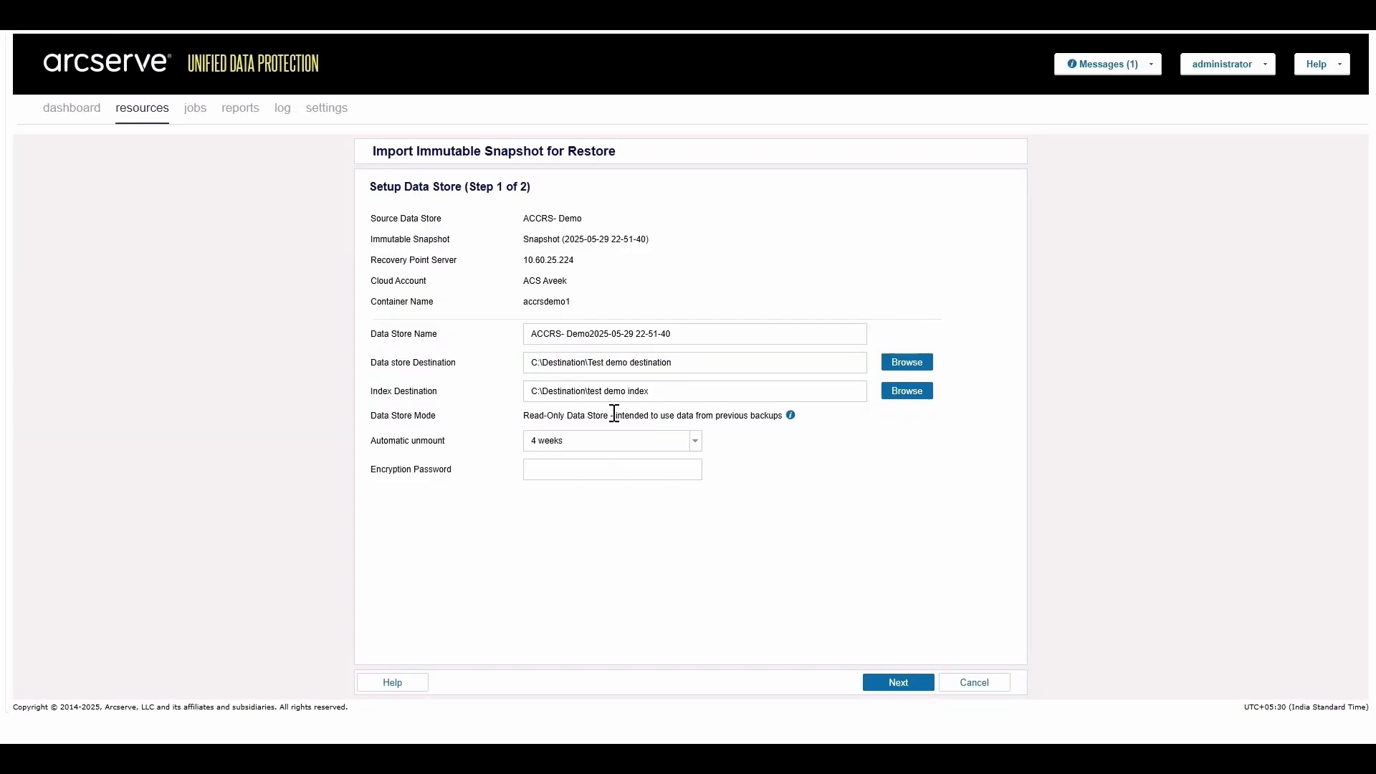
Step: Keep automatic unmount at 4 weeks and finish the import
click(697, 443)
click(695, 443)
click(899, 683)
click(905, 684)
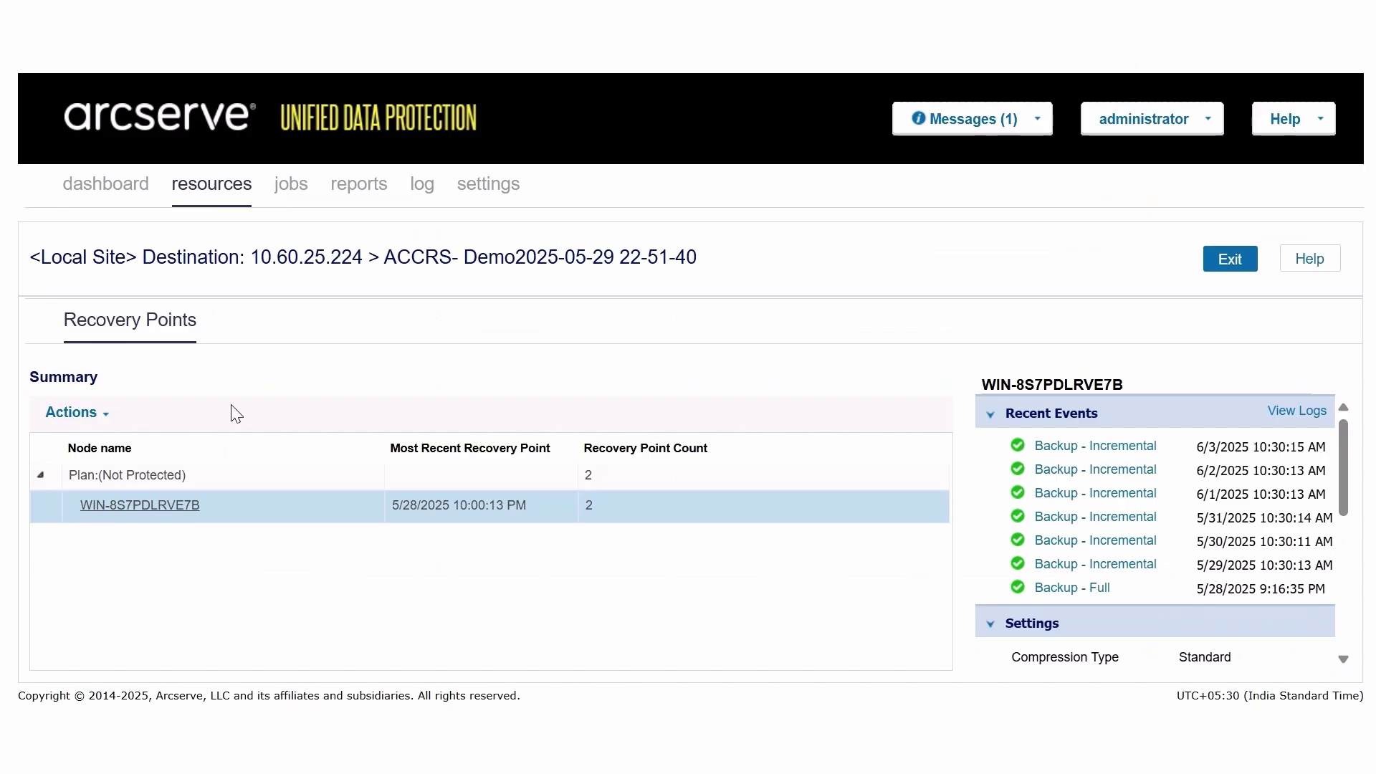
Step: Start a restore for node WIN-8S7PDLRVE7B from its recovery points
right_click(159, 507)
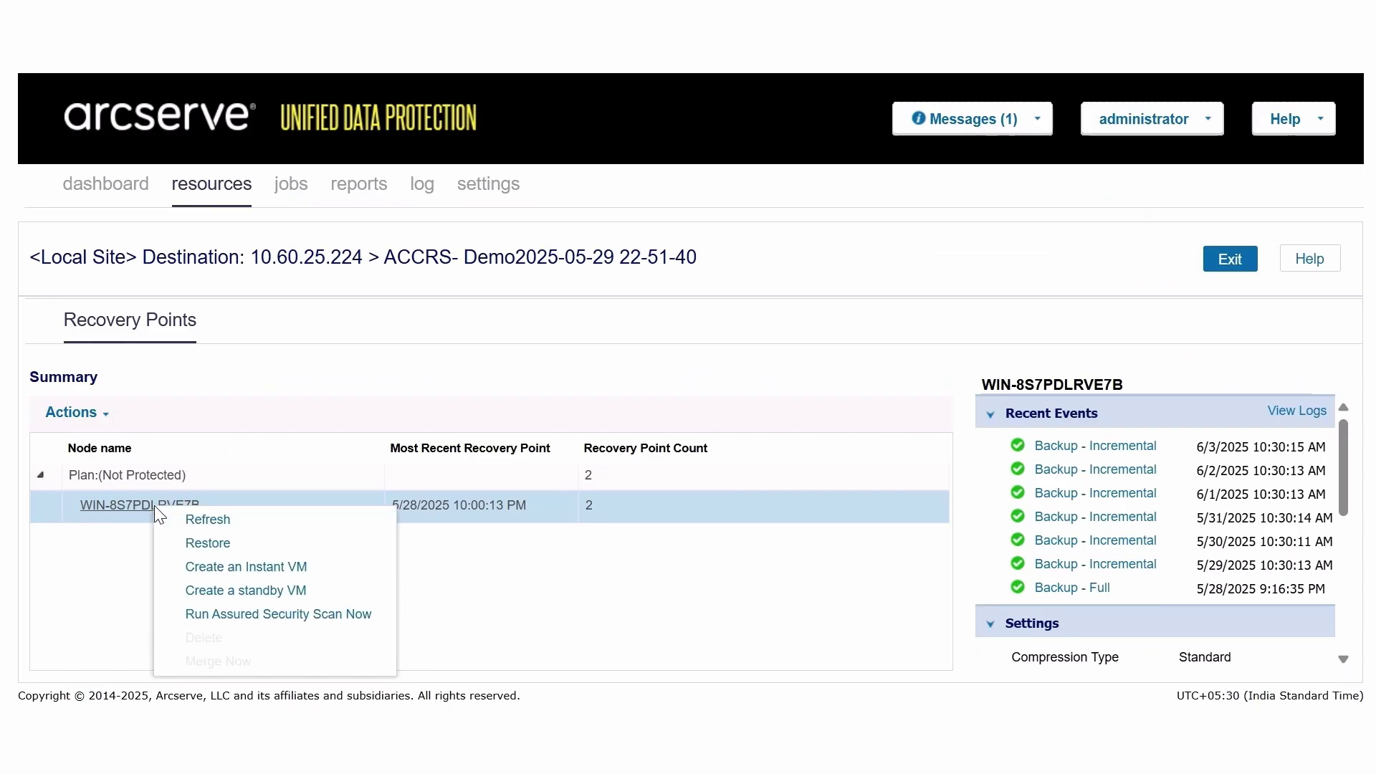
click(227, 551)
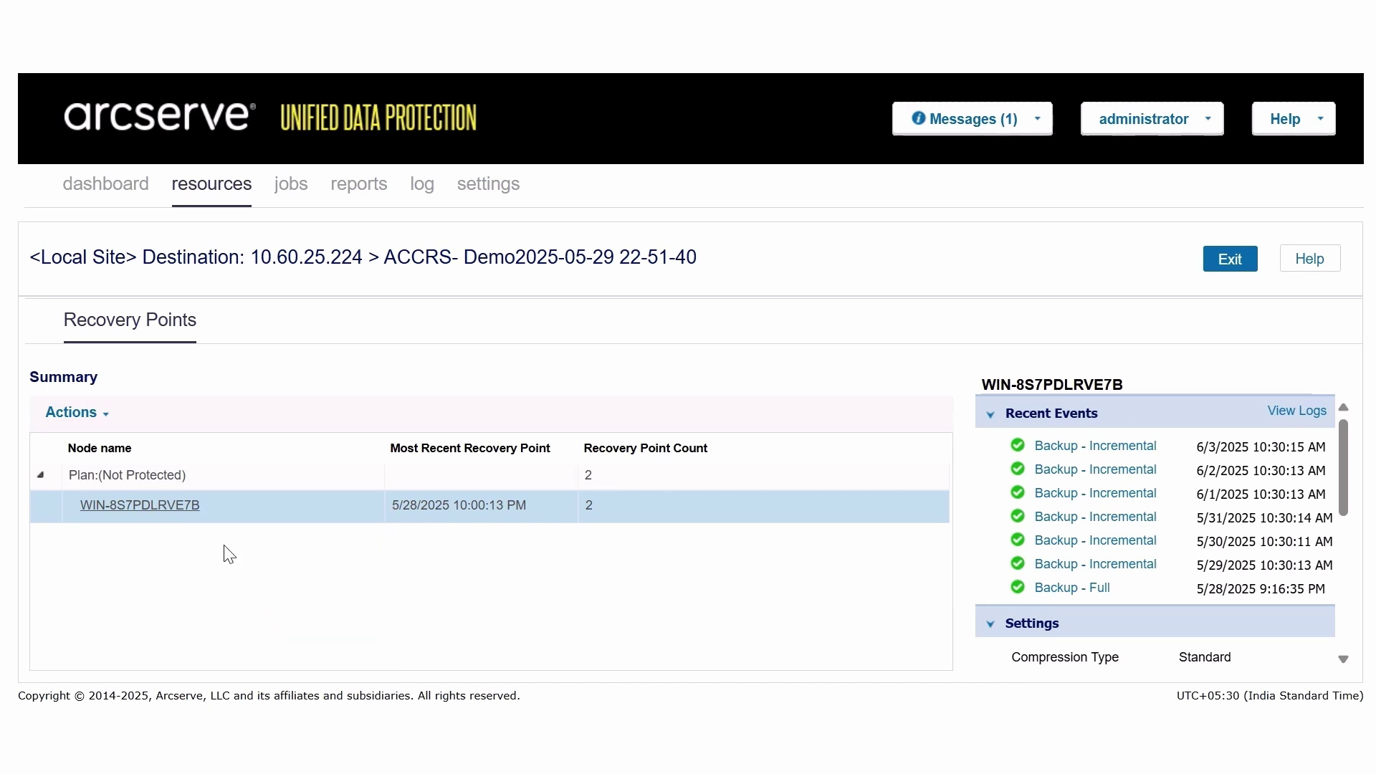